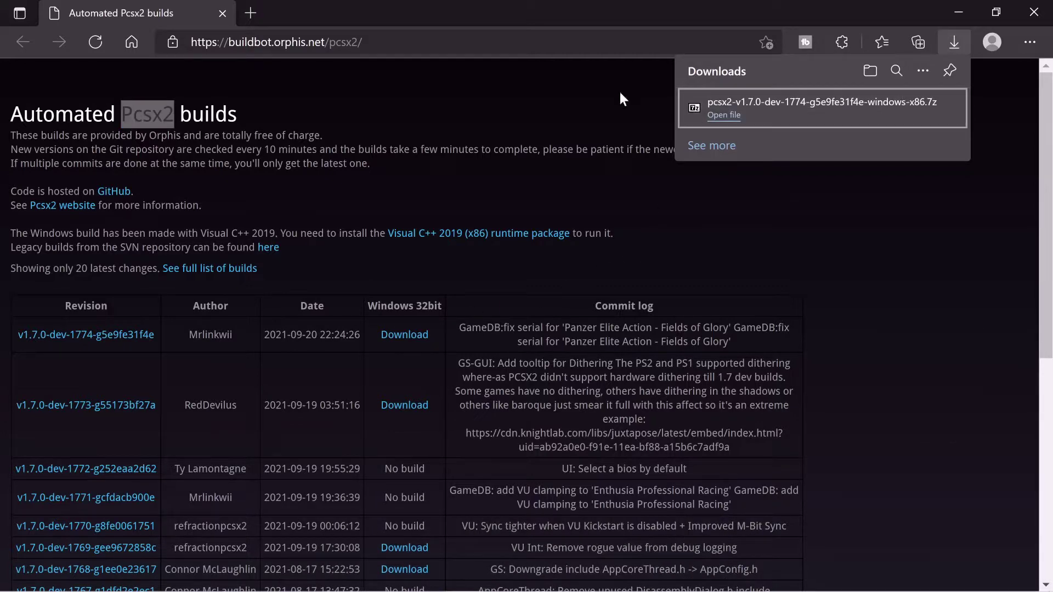
Step: Extract the downloaded pcsx2-v1.7.0-dev-1774 archive to the Desktop, close the archive window and minimize the browser
left_click(718, 116)
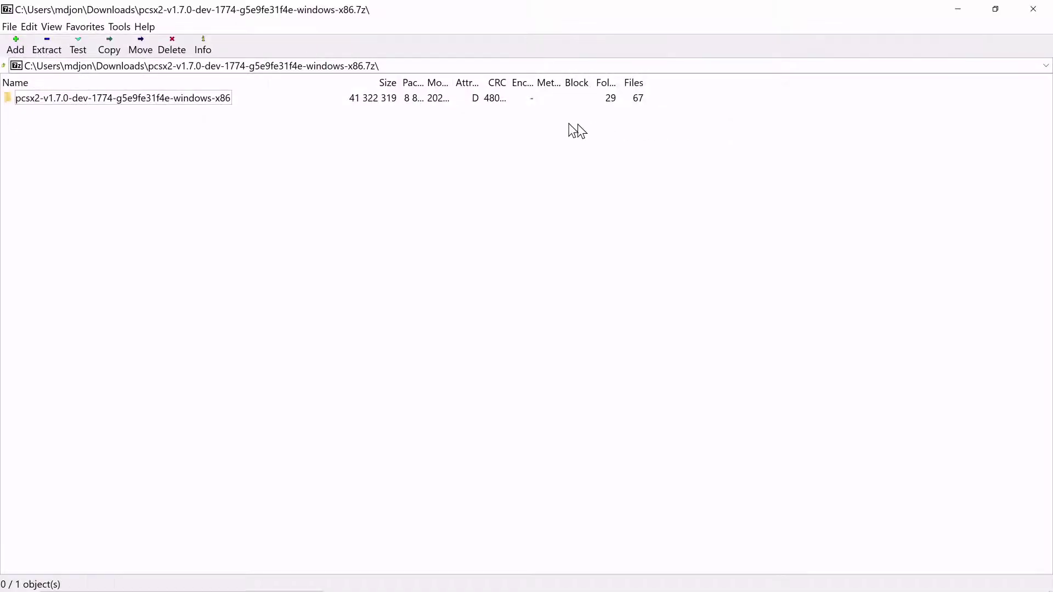
left_click(57, 53)
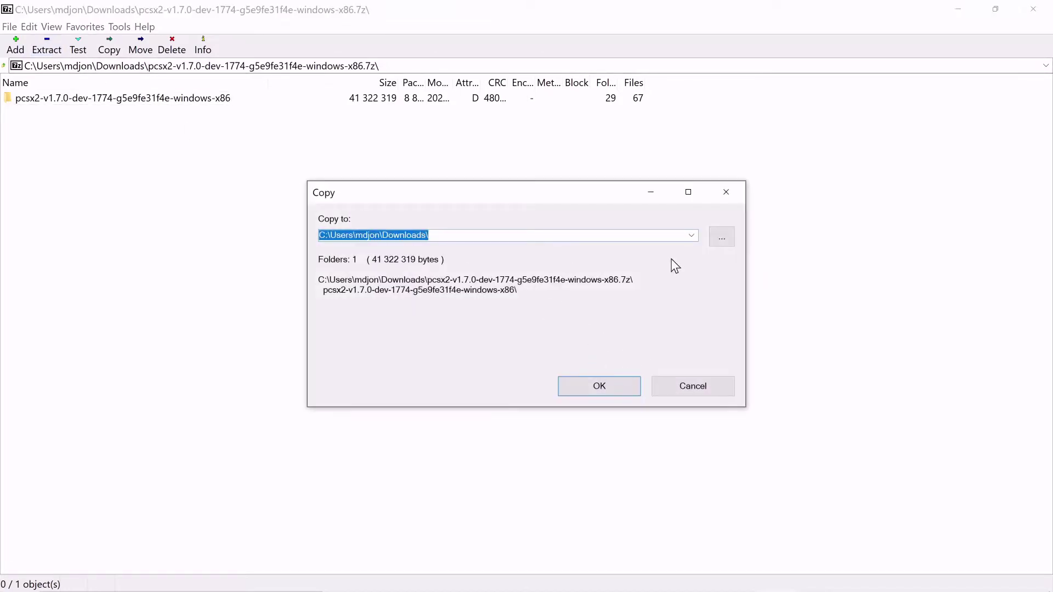
left_click(691, 236)
left_click(507, 247)
left_click(617, 385)
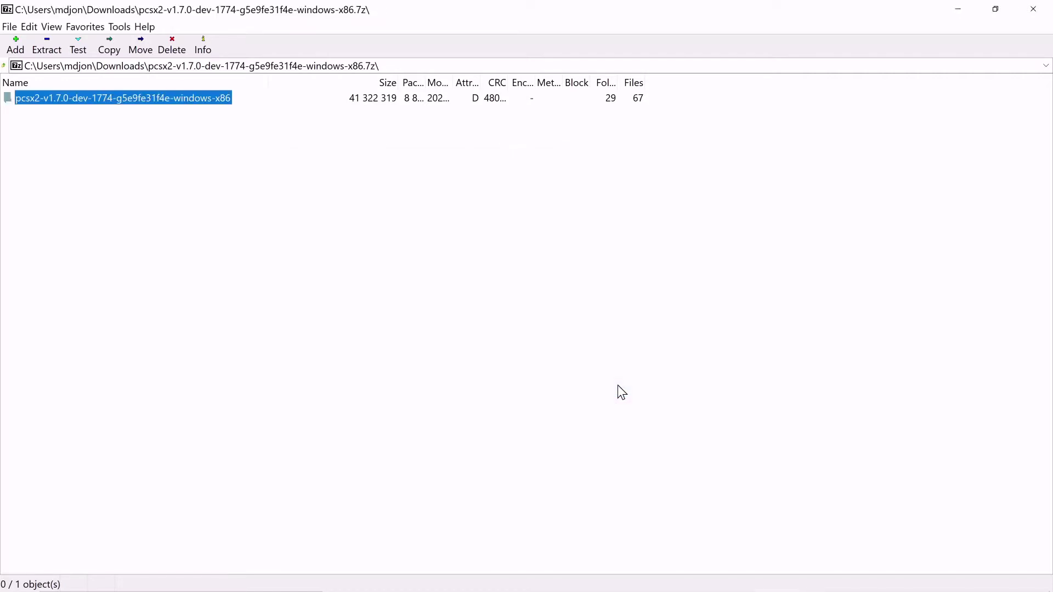
left_click(1033, 9)
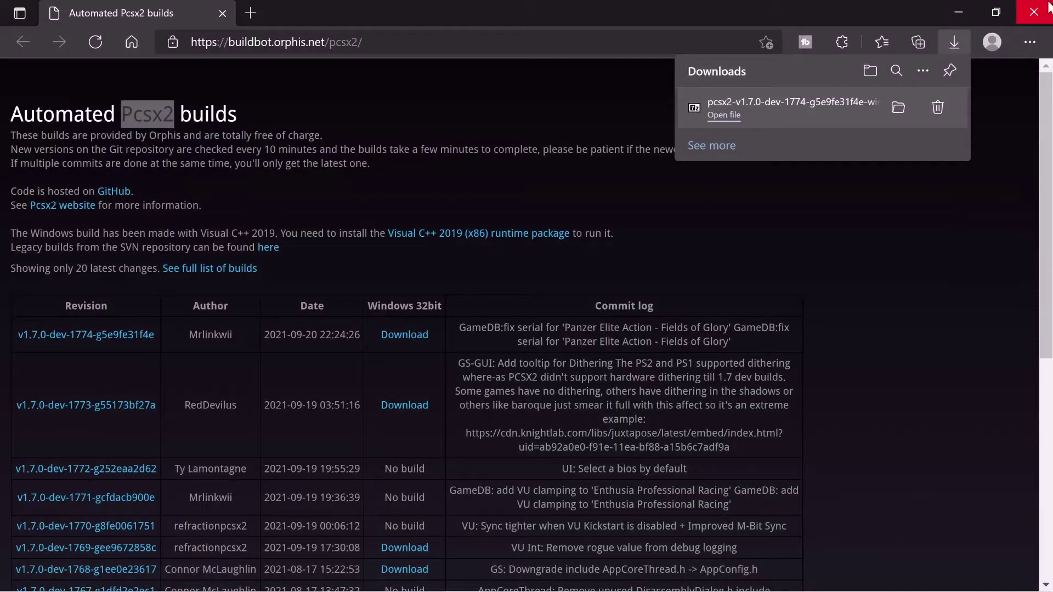
left_click(958, 8)
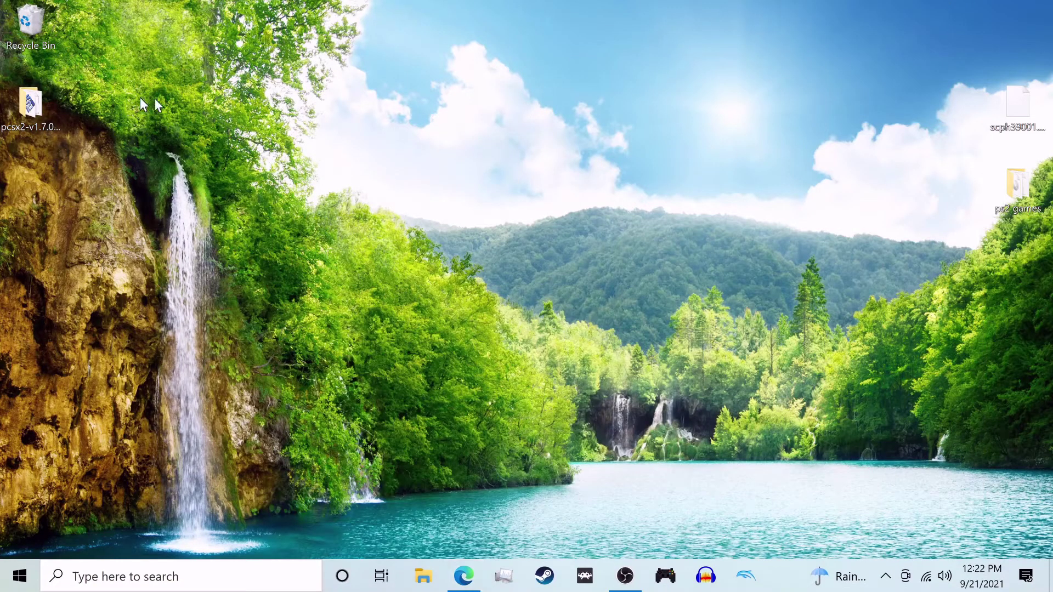
Step: Place the extracted PCSX2 folder above the scph39001 file on the desktop and launch pcsx2 from it
left_click_drag(45, 115, 1033, 49)
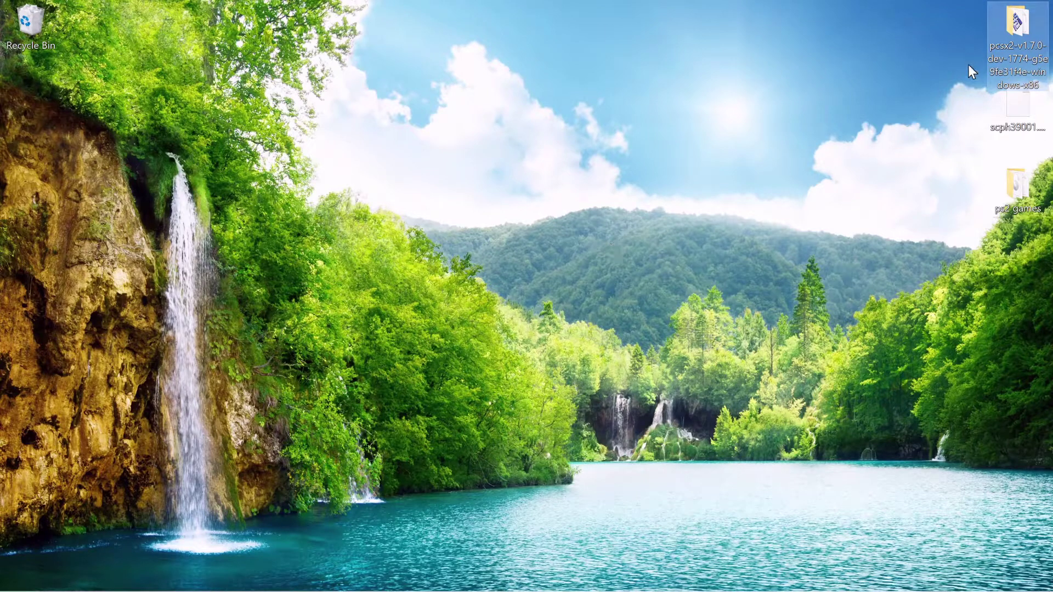
double_click(1016, 22)
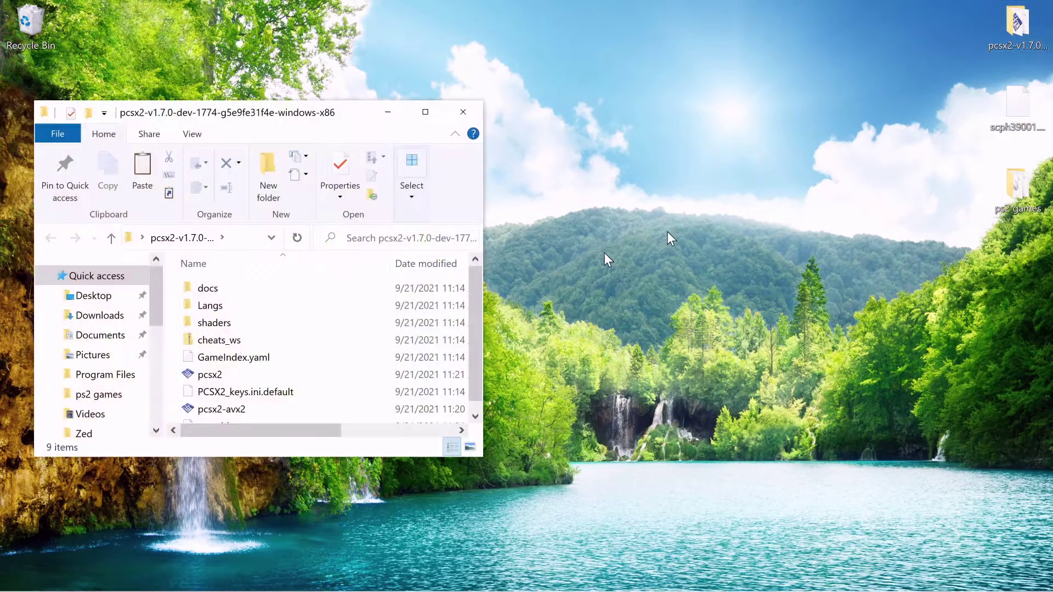
double_click(229, 377)
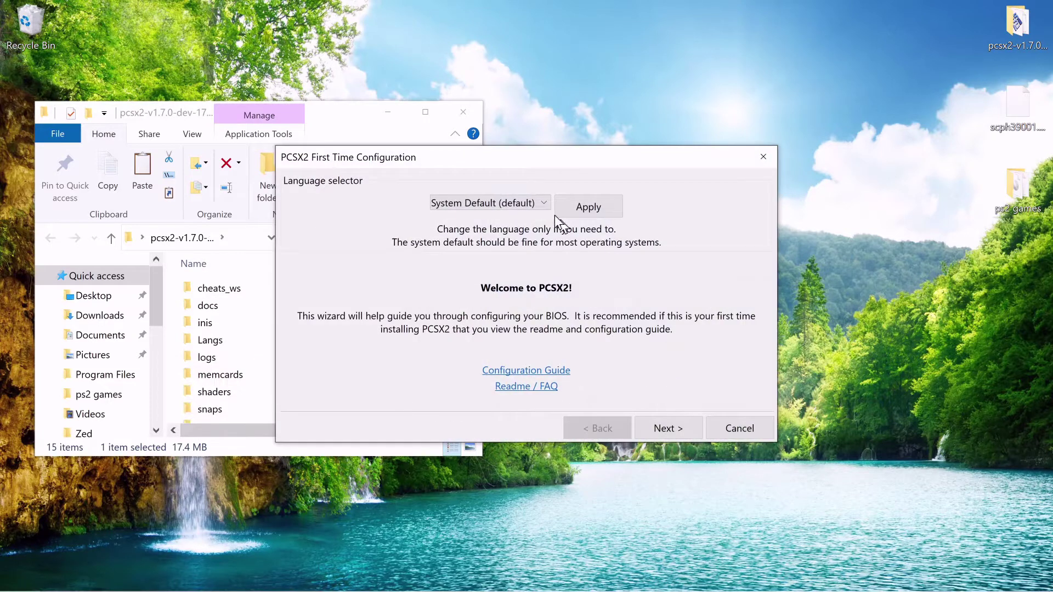
Step: Keep the System Default language in the first-time configuration and continue to the BIOS selection
left_click(546, 210)
left_click(542, 208)
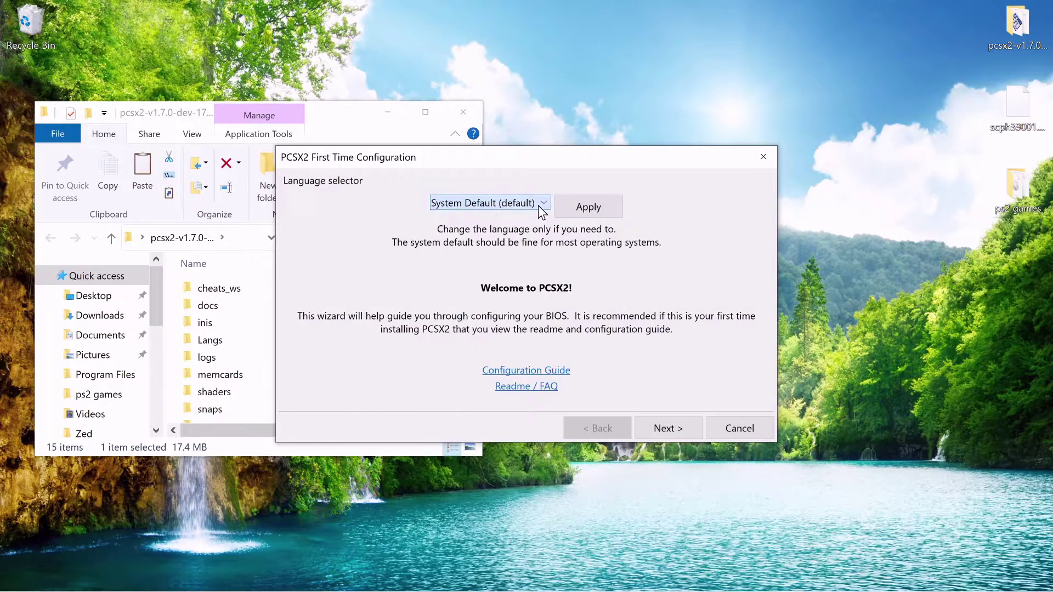
left_click(659, 431)
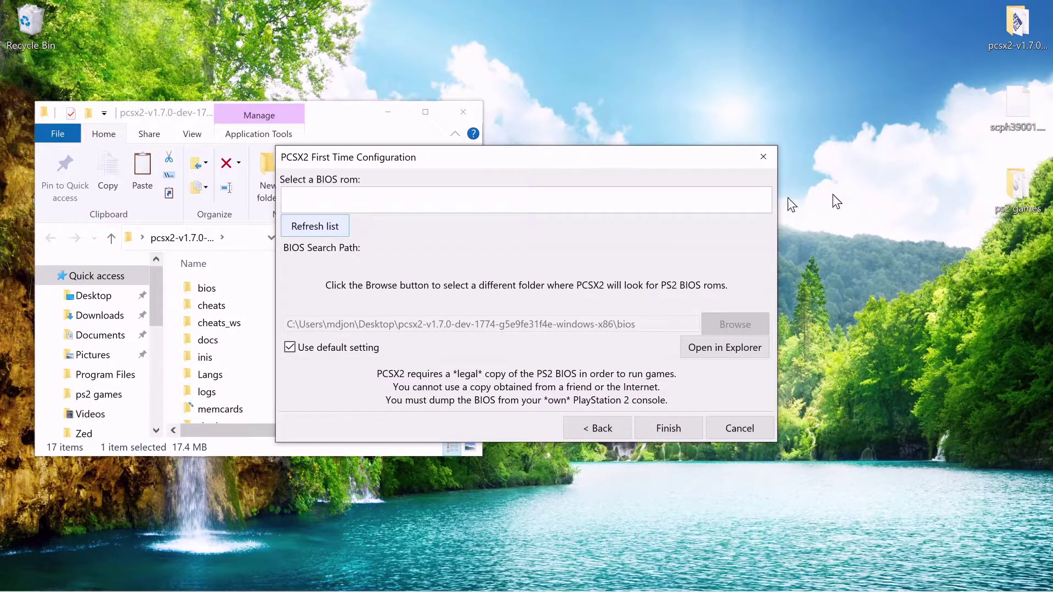
Step: Copy scph39001.bin from the desktop into the bios folder of the PCSX2 directory and close the folder window
left_click(1017, 116)
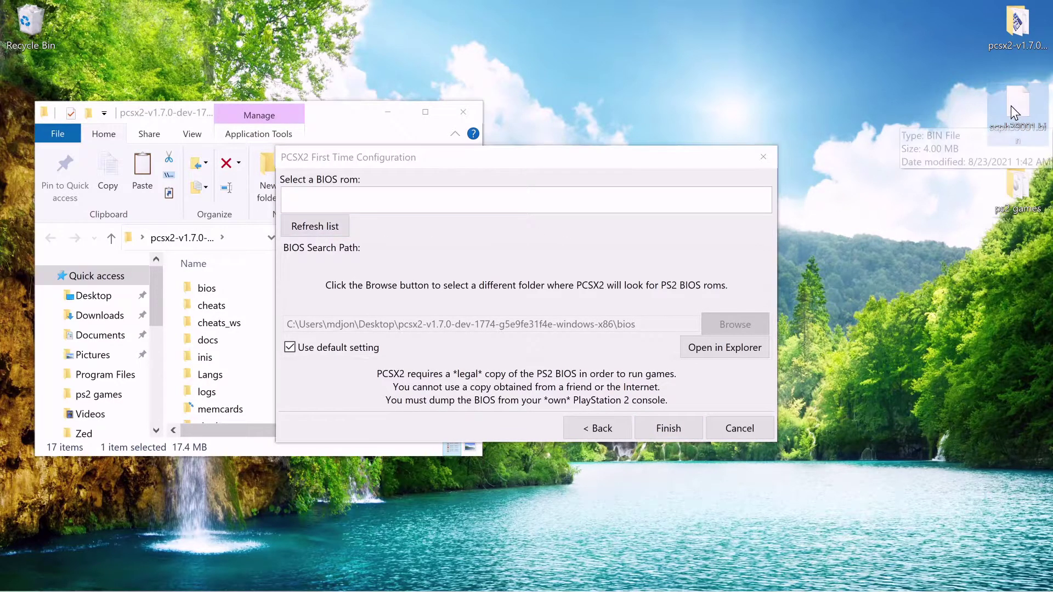
right_click(1011, 105)
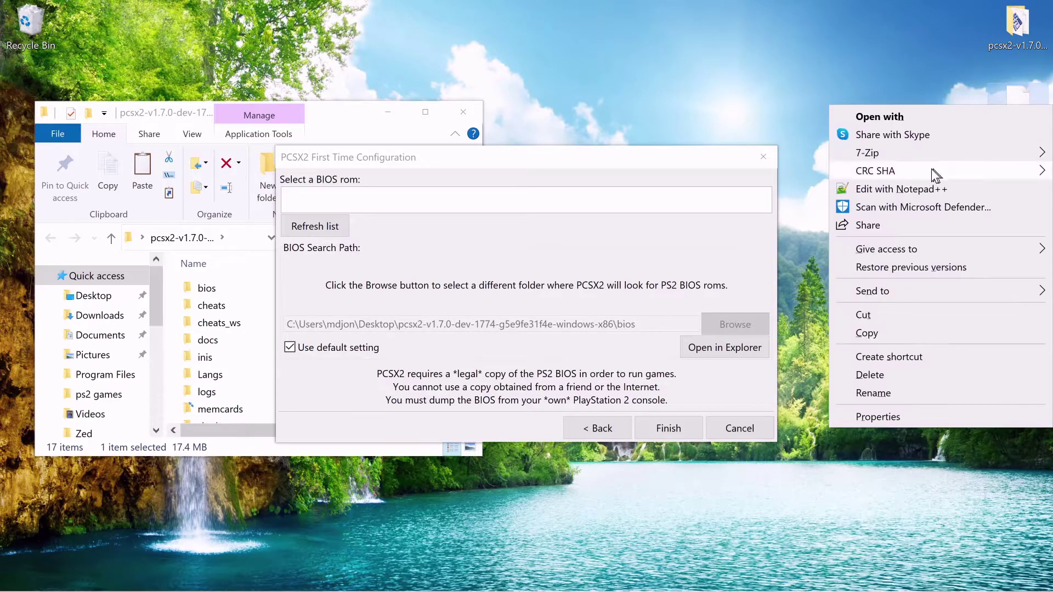
left_click(875, 335)
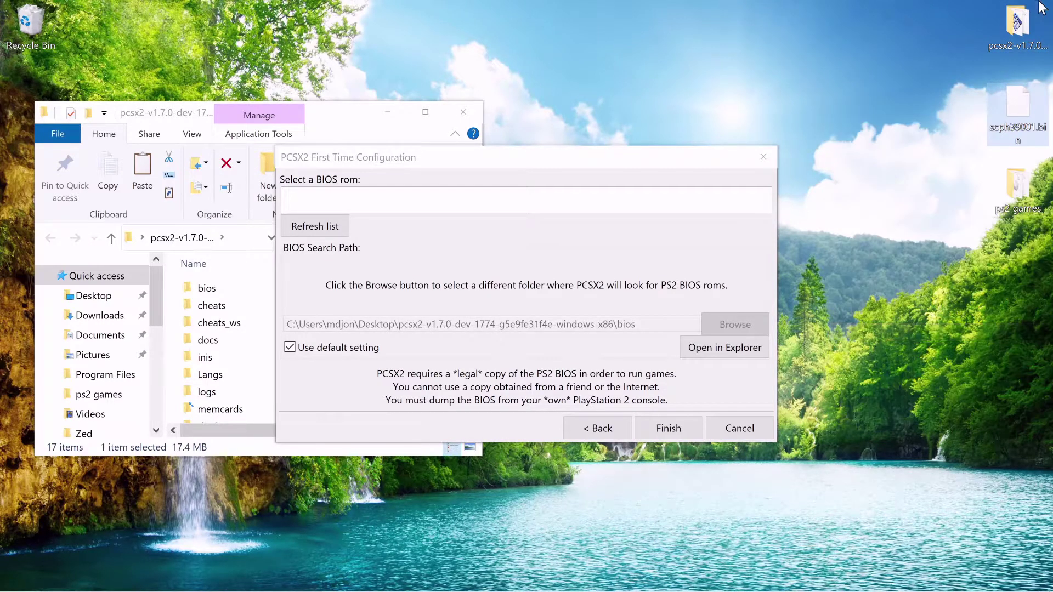
double_click(1015, 39)
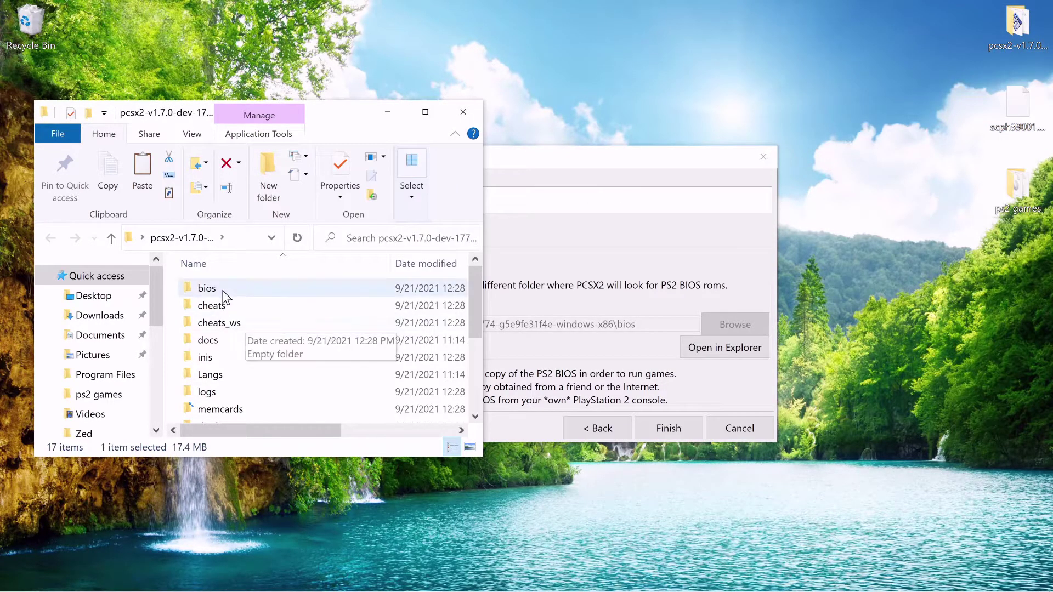
double_click(241, 289)
right_click(249, 319)
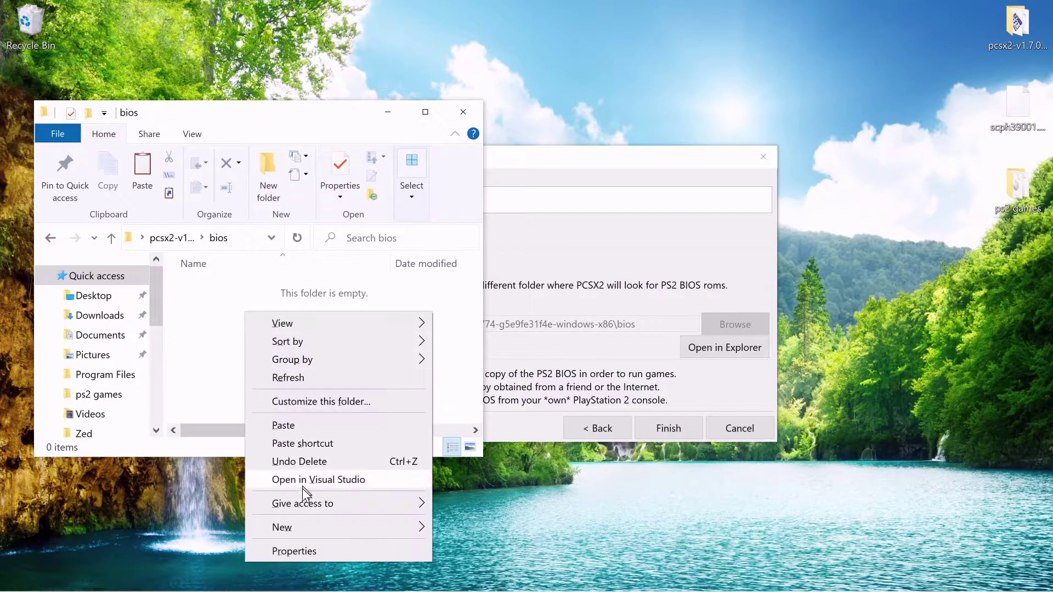
left_click(283, 425)
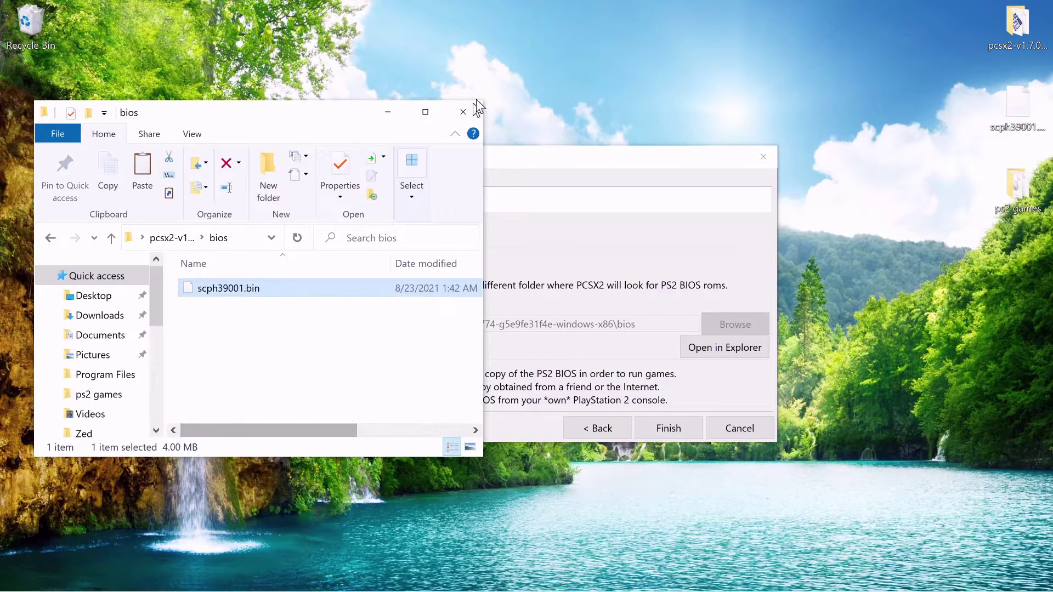
left_click(463, 112)
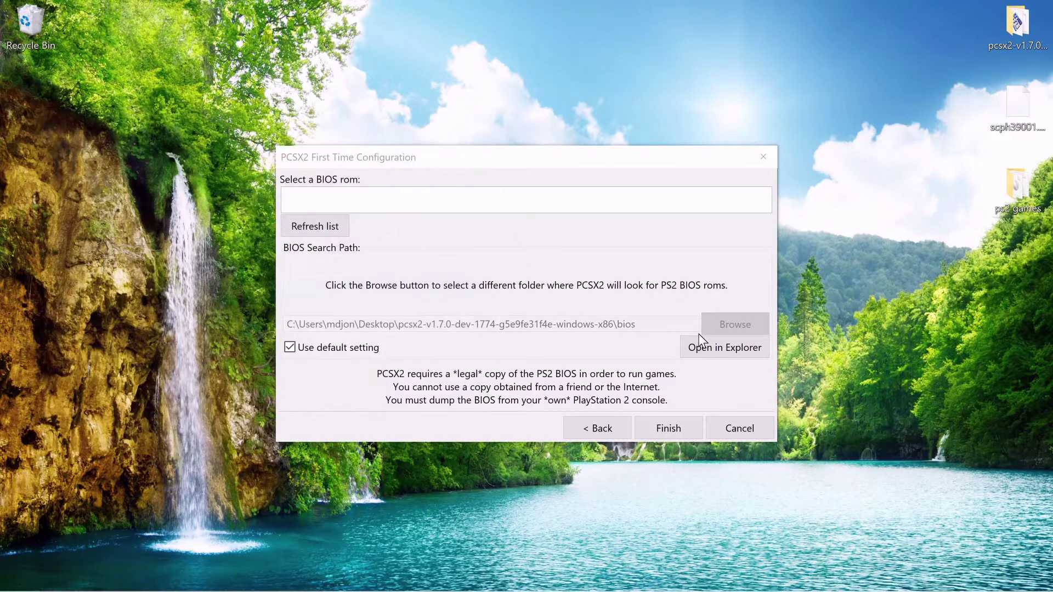
Step: Refresh the BIOS list and finish the first-time configuration with the USA v01.60 (07/02/2002) Console BIOS
left_click(315, 227)
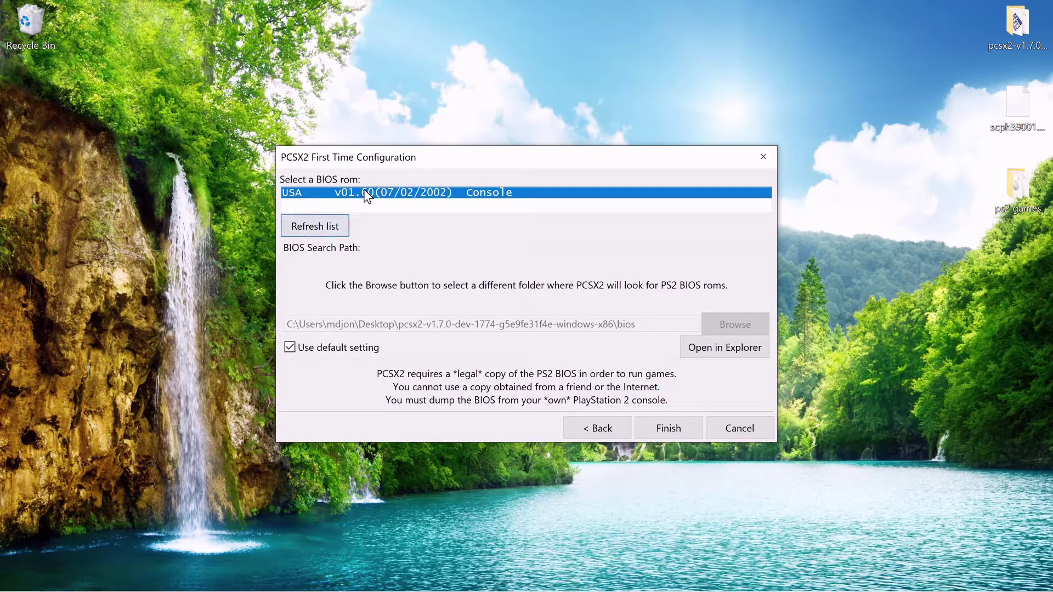
key("Return")
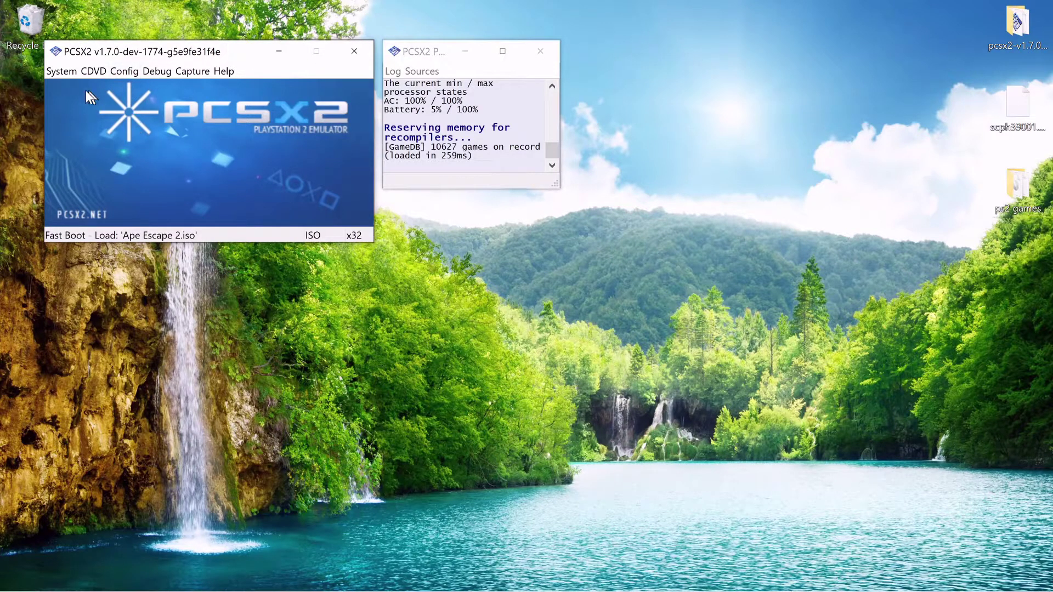
Step: Bind the L1, L2, R1 and R2 shoulder buttons for Pad 1 in the gamepad settings and save the bindings
left_click(127, 75)
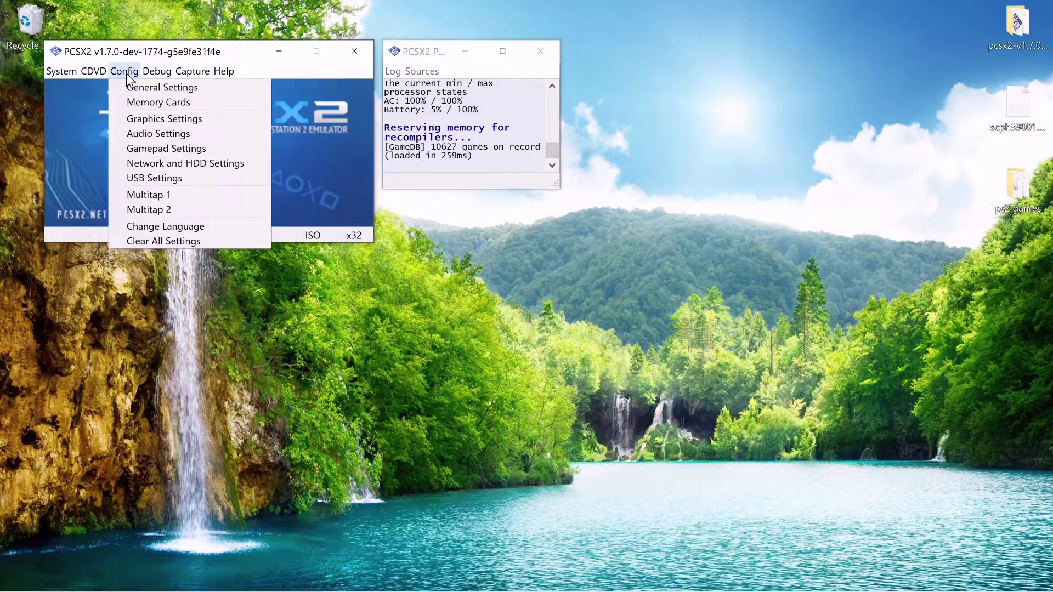
left_click(184, 150)
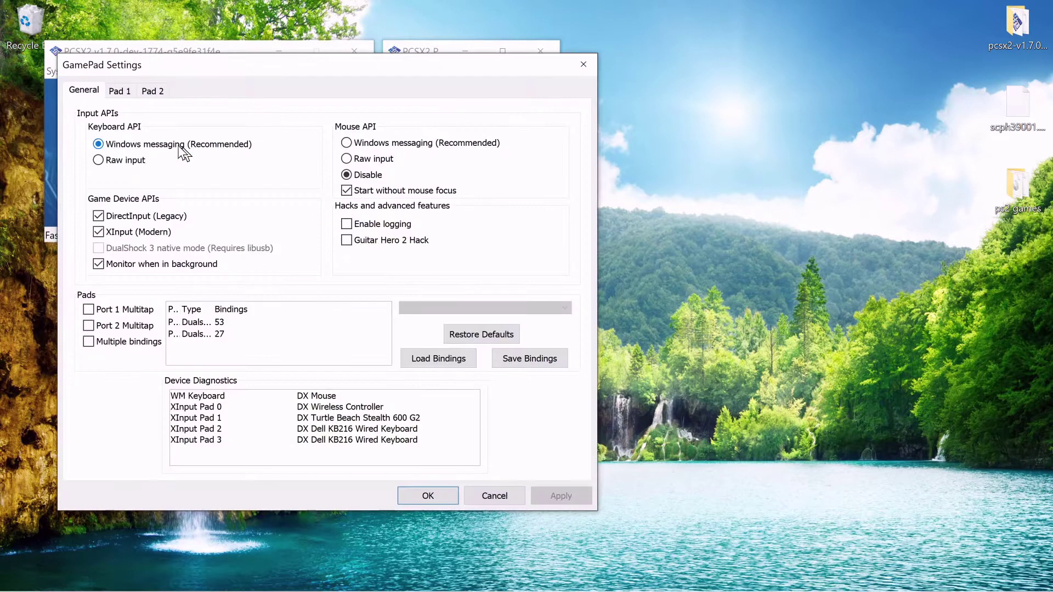
left_click(119, 91)
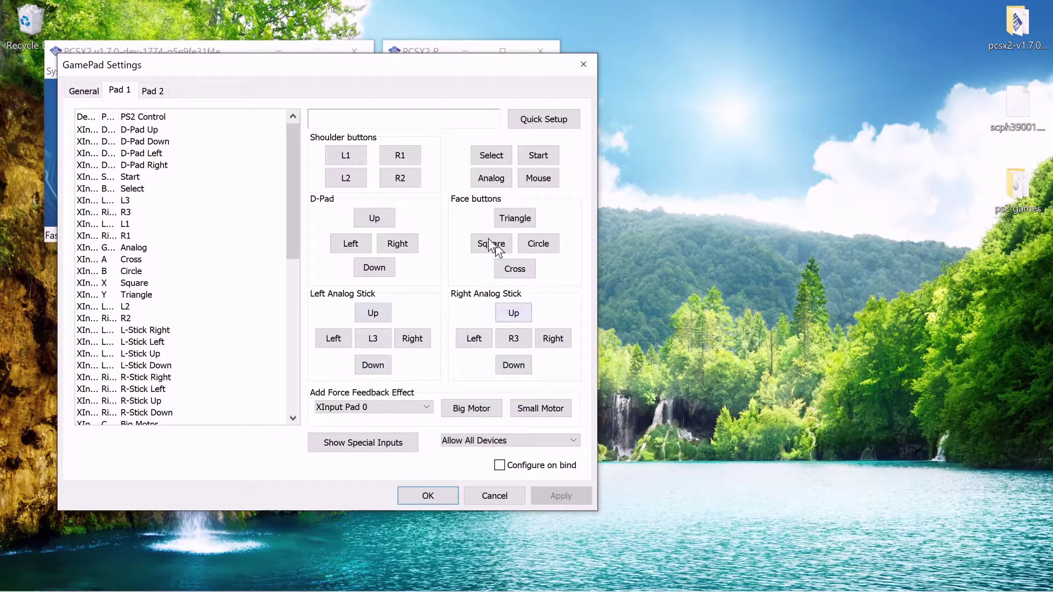
left_click(347, 155)
left_click(360, 183)
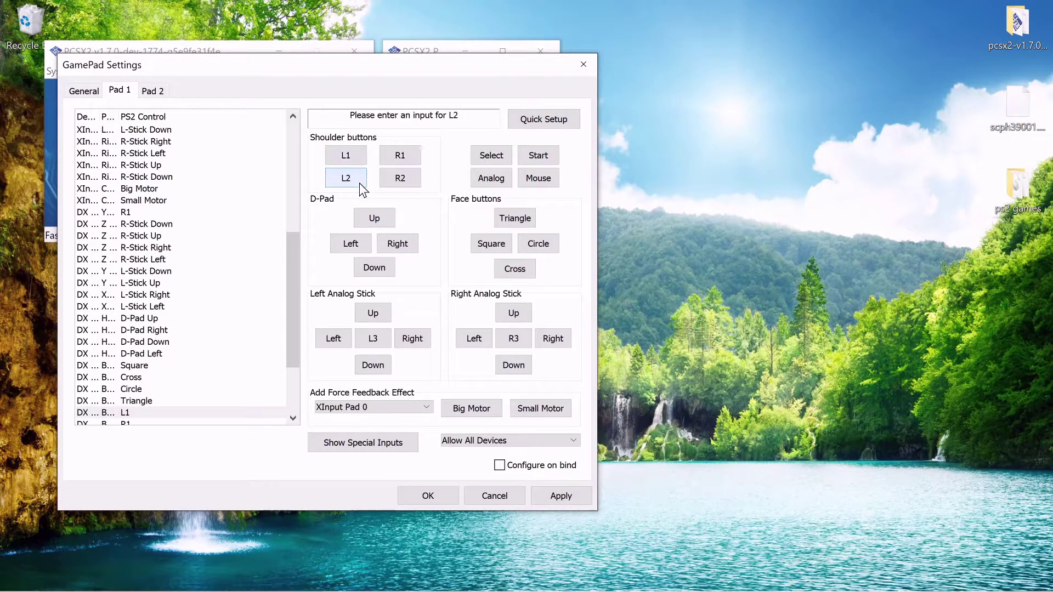
left_click(393, 162)
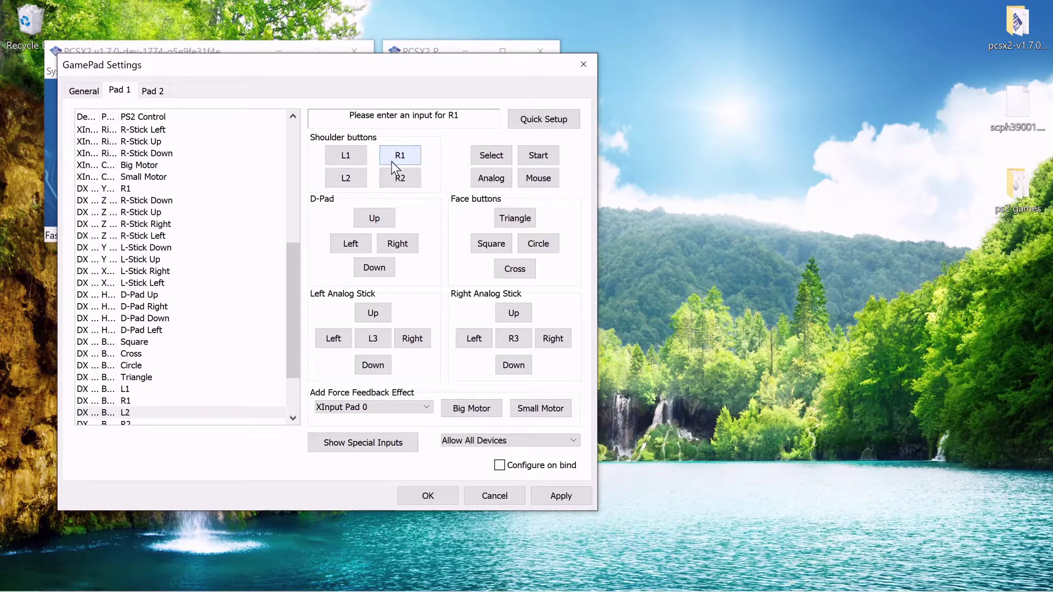
left_click(401, 179)
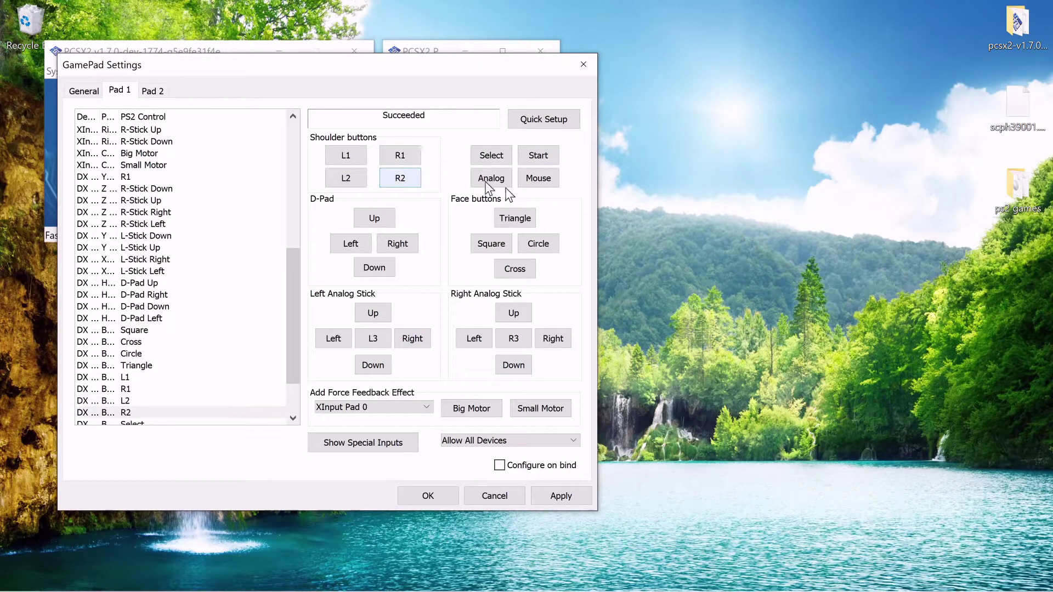
left_click(567, 493)
left_click(442, 497)
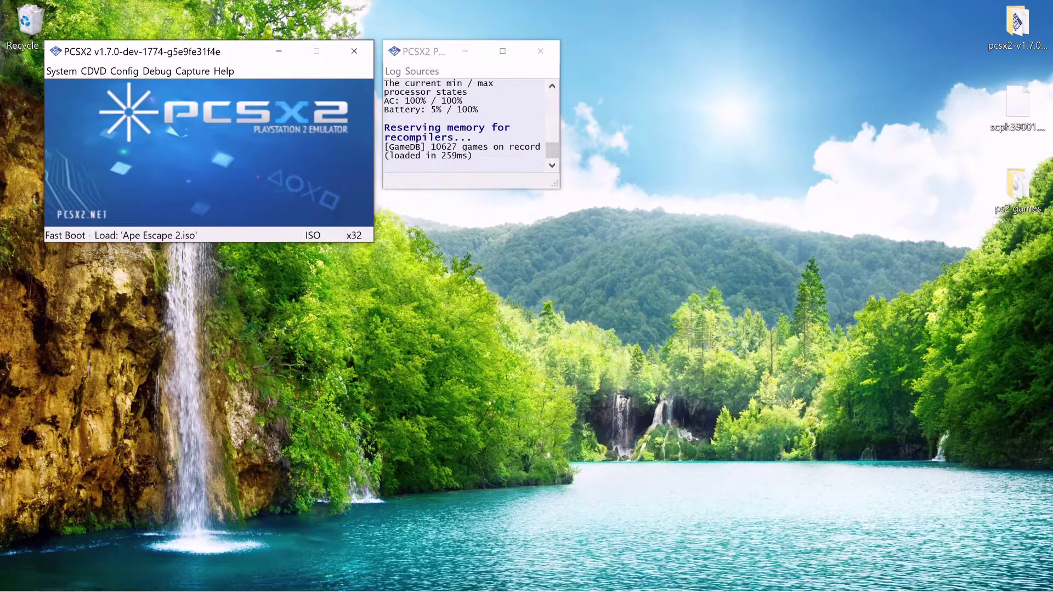
Step: Select the Ape Escape 2 disc image from the ps2 games folder as the ISO to load
left_click(93, 72)
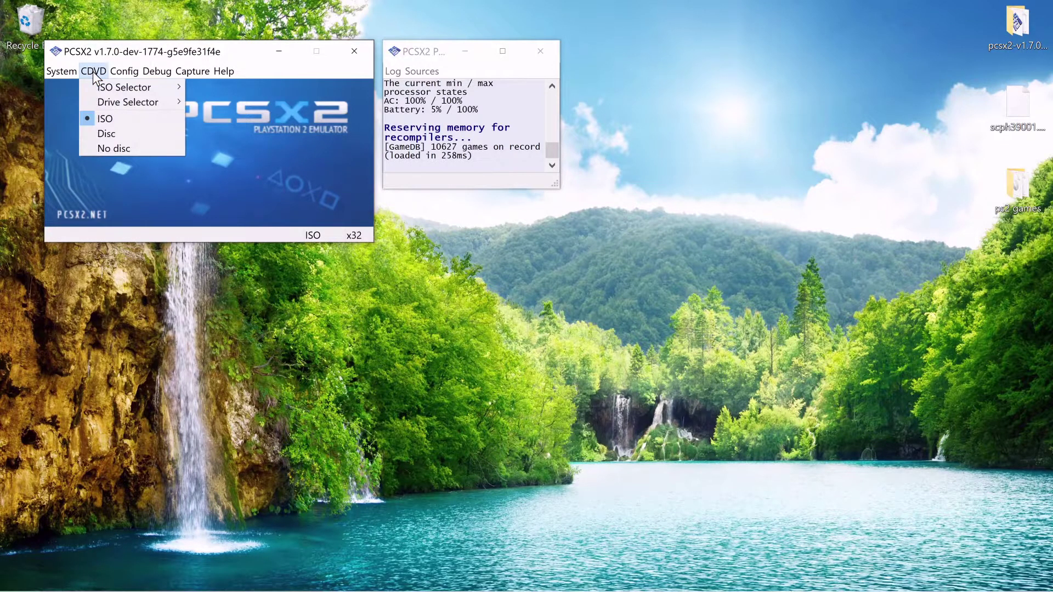
left_click(93, 72)
left_click(94, 72)
mouse_move(95, 87)
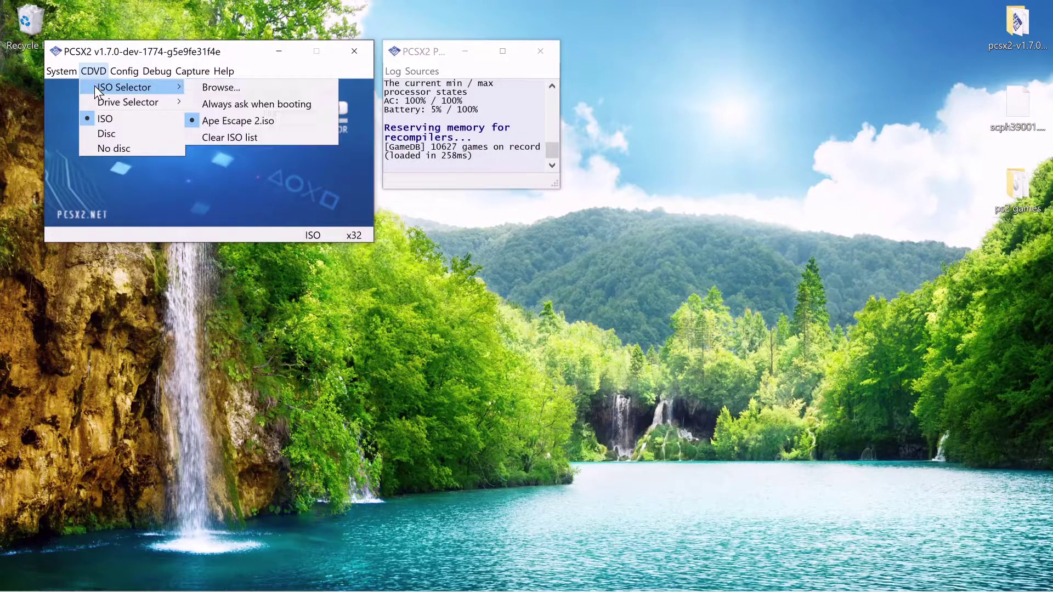
left_click(235, 89)
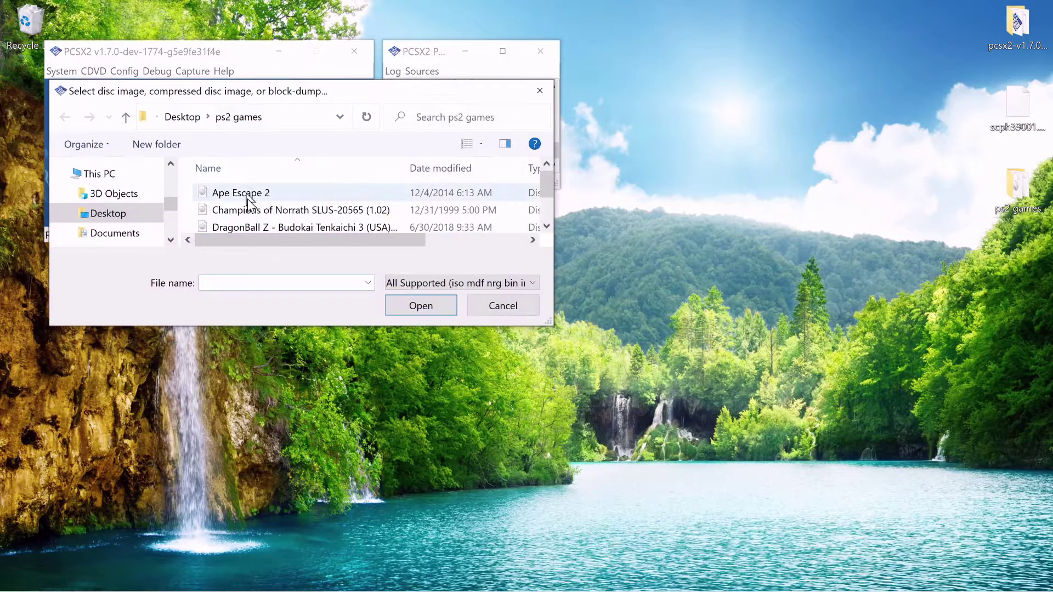
scroll(252, 215, "down", 1)
scroll(253, 216, "up", 1)
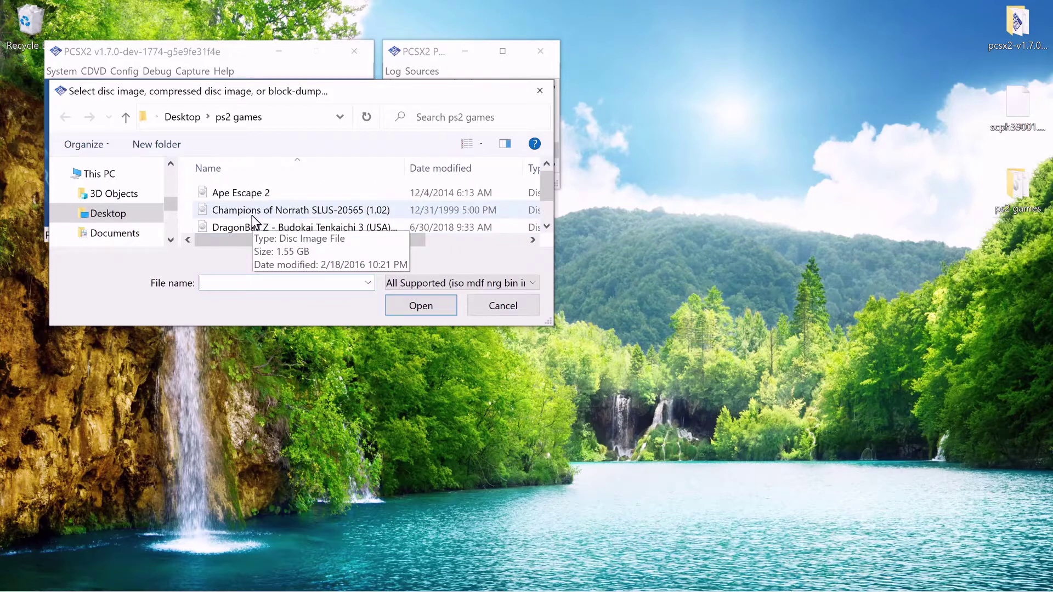
left_click(235, 198)
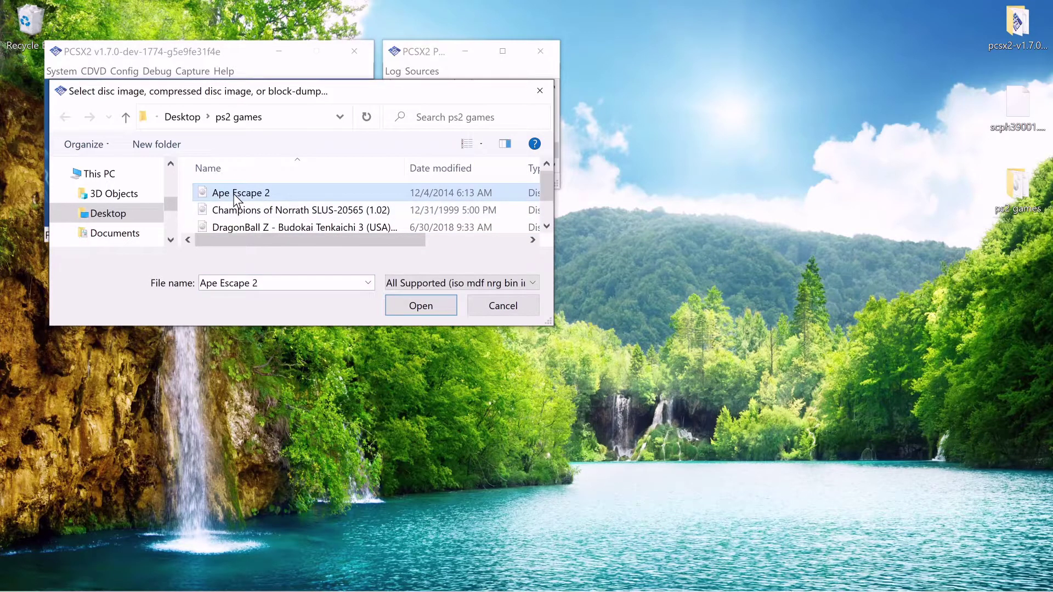
left_click(408, 305)
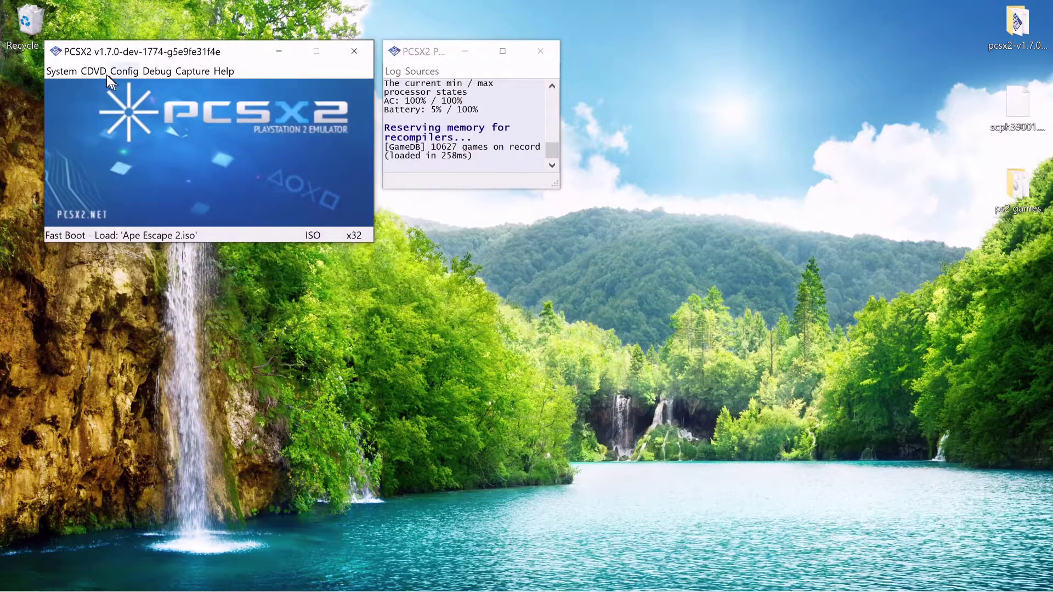
Step: Boot the selected Ape Escape 2 ISO with Fast Boot enabled
left_click(76, 71)
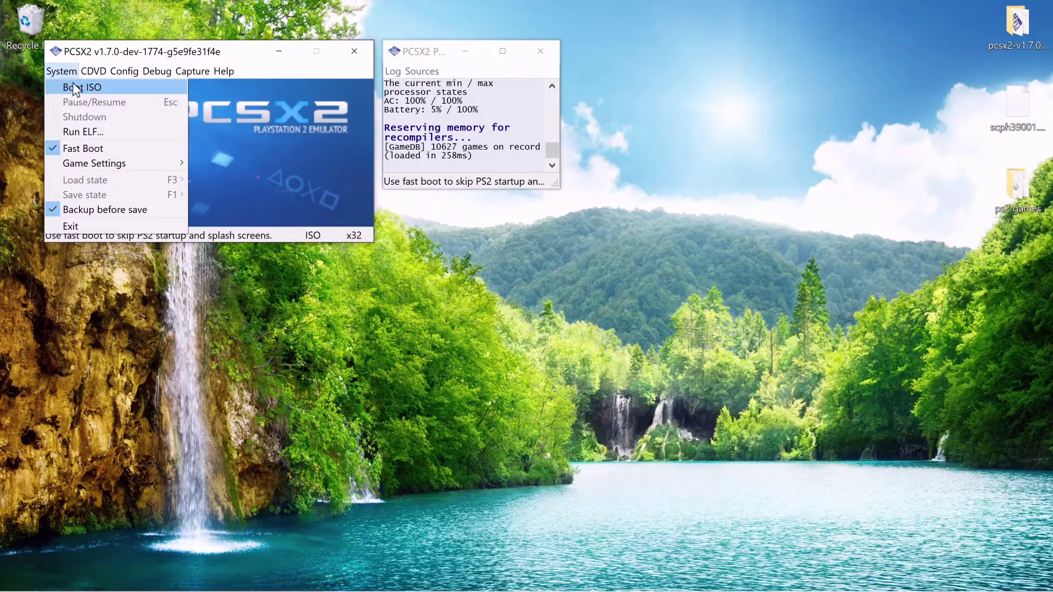
left_click(72, 85)
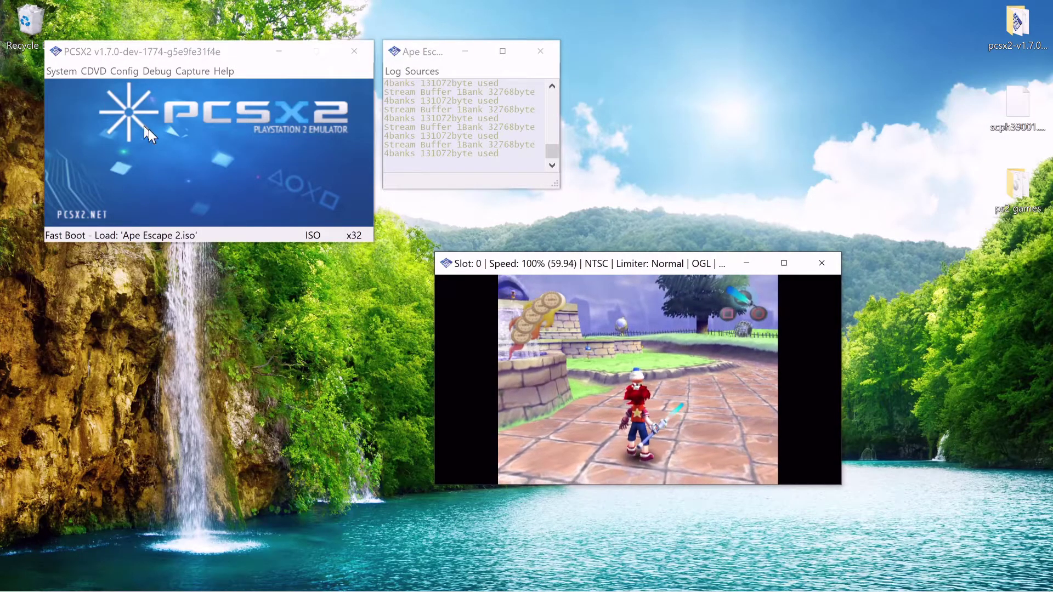
Step: Save the running game's state to Slot 0
left_click(65, 73)
left_click(63, 72)
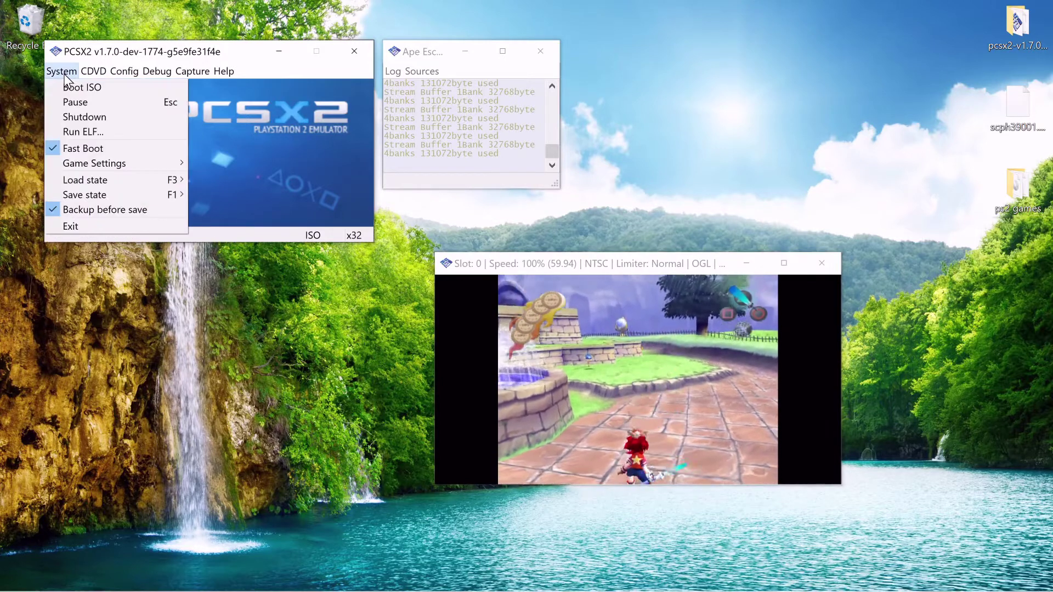
mouse_move(127, 192)
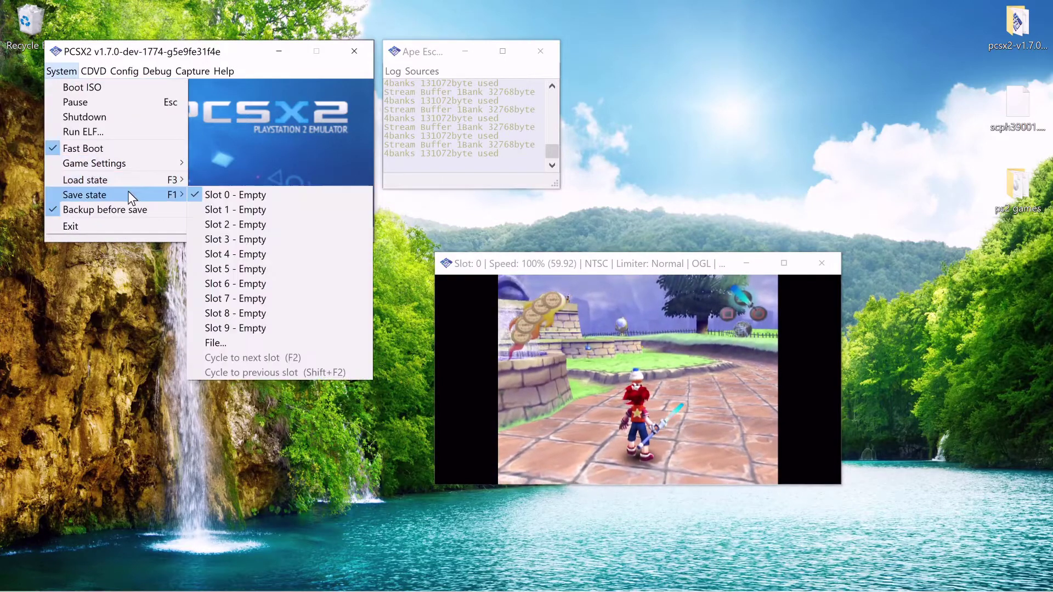
left_click(228, 197)
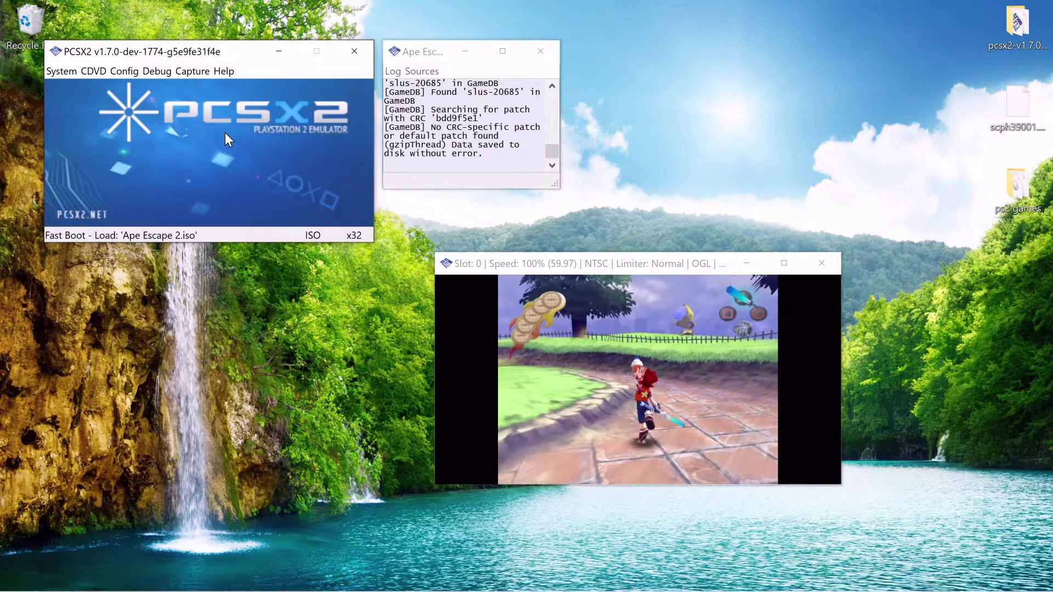
Step: Load the saved game state from Slot 0
left_click(61, 71)
mouse_move(116, 180)
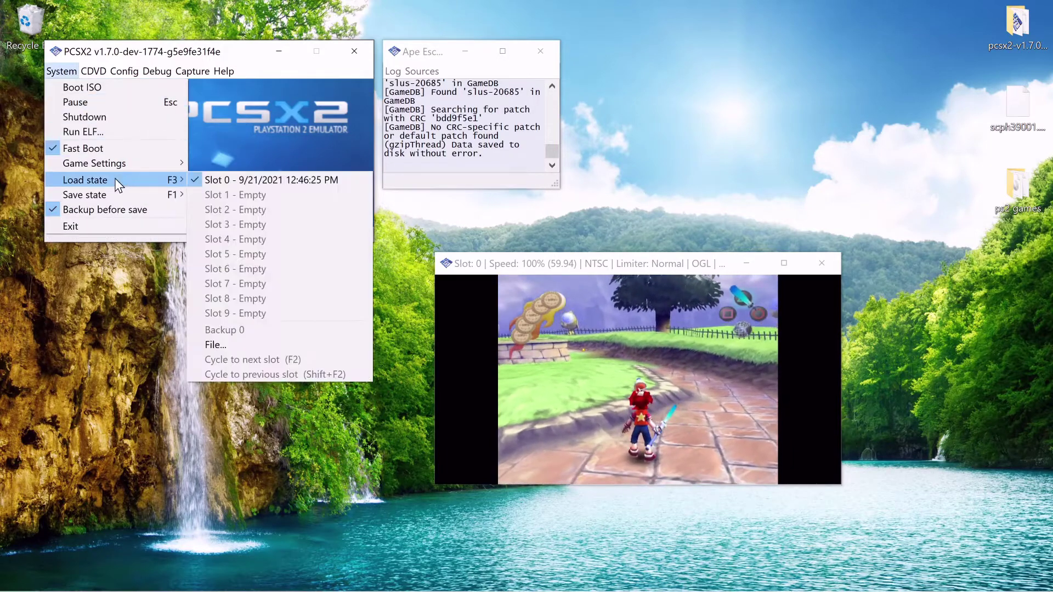
left_click(212, 180)
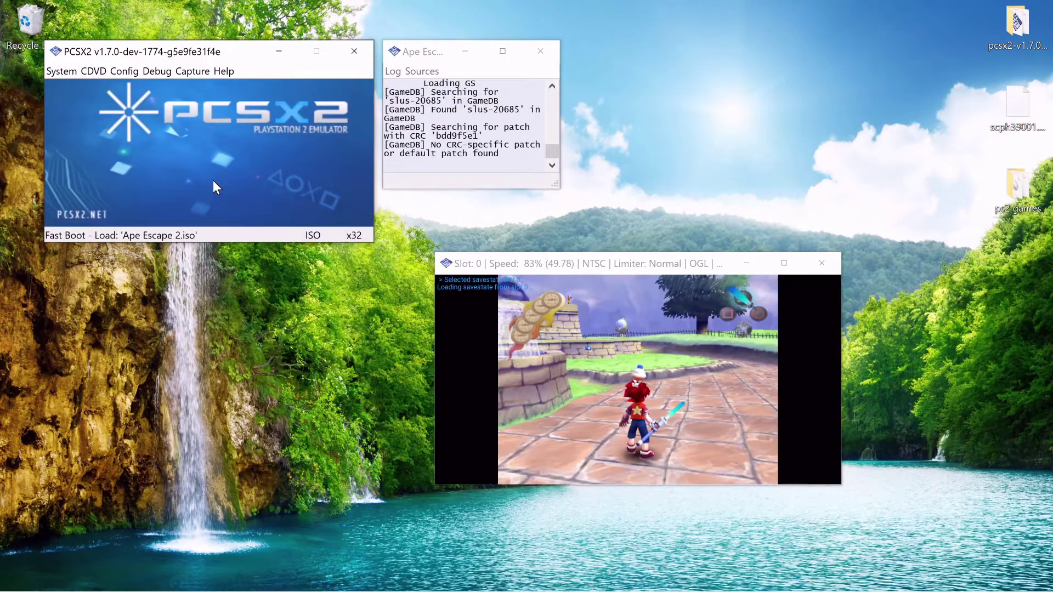
Step: Set the GS Window aspect ratio to Widescreen (16:9) in the general settings, apply it, and show the game in full screen
left_click(118, 72)
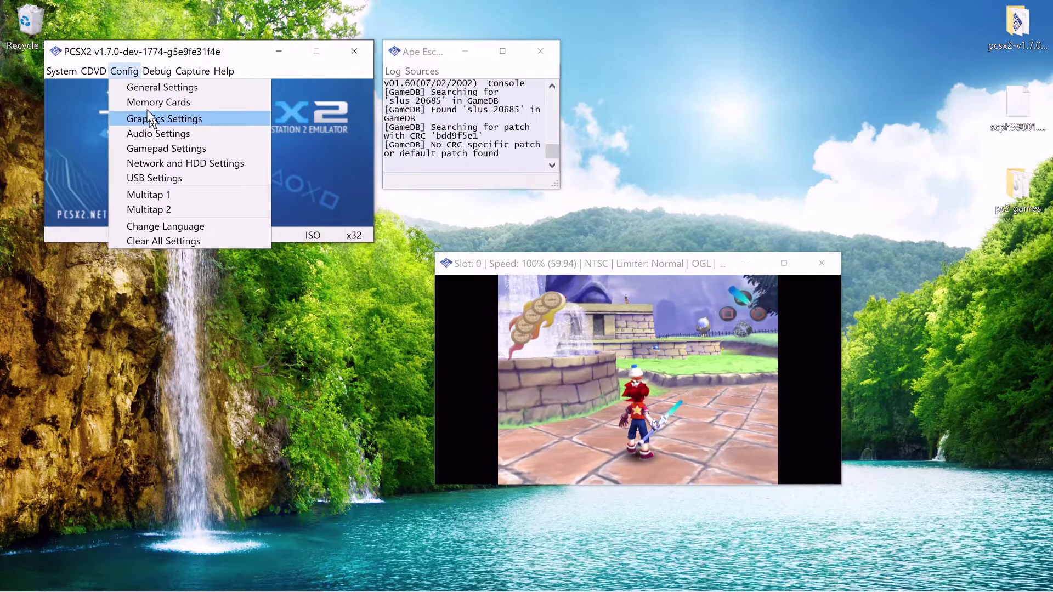
left_click(151, 87)
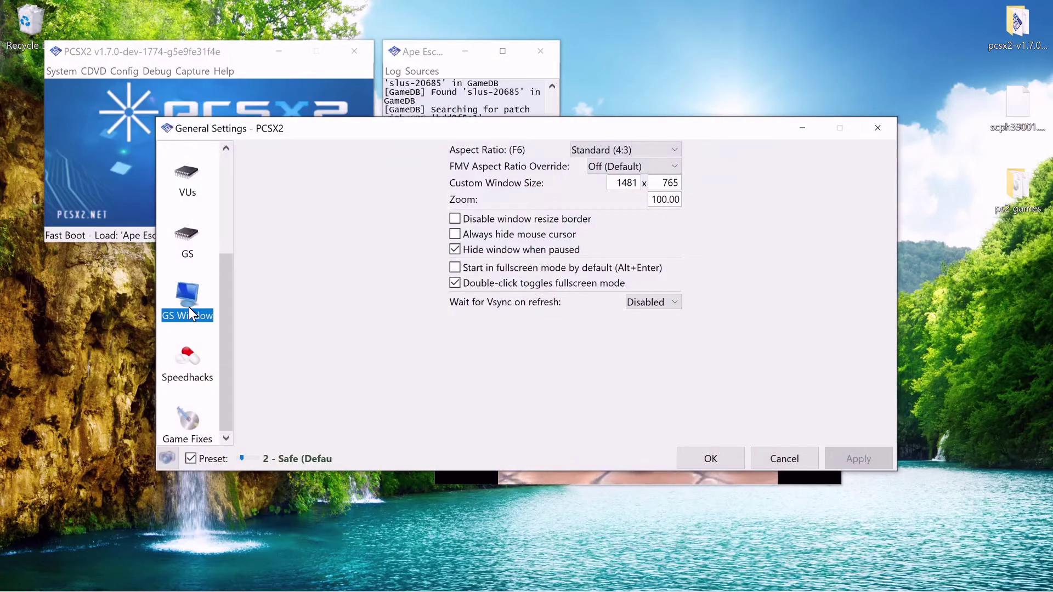
left_click(674, 149)
left_click(636, 192)
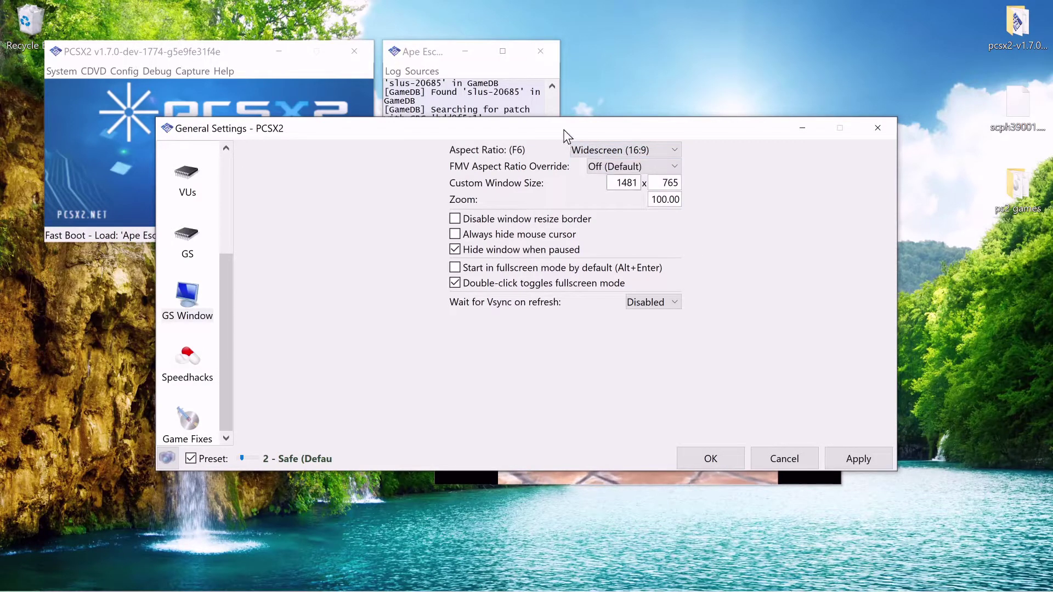
left_click(855, 458)
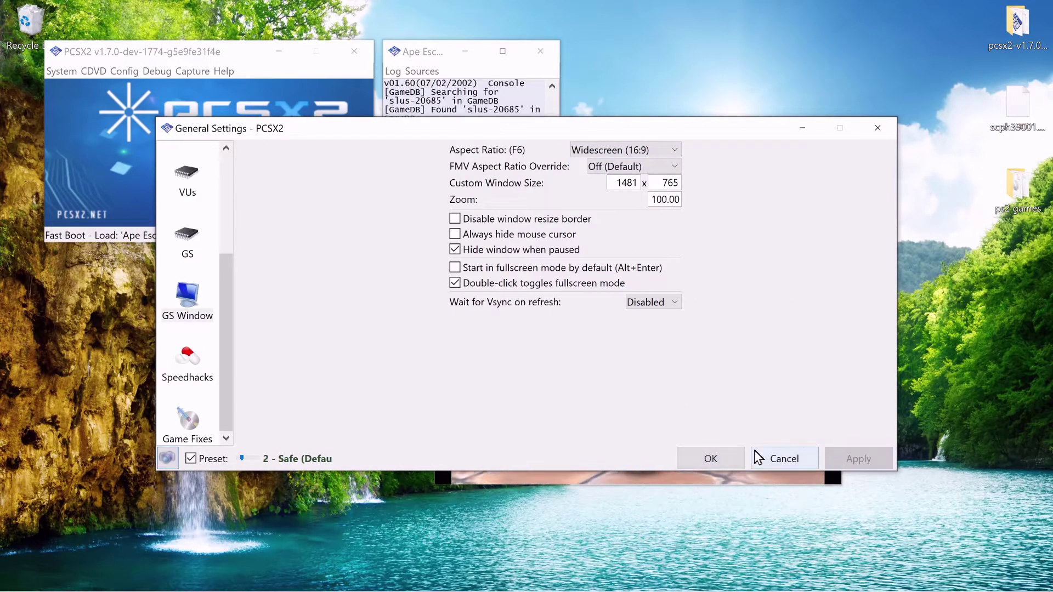
left_click(741, 453)
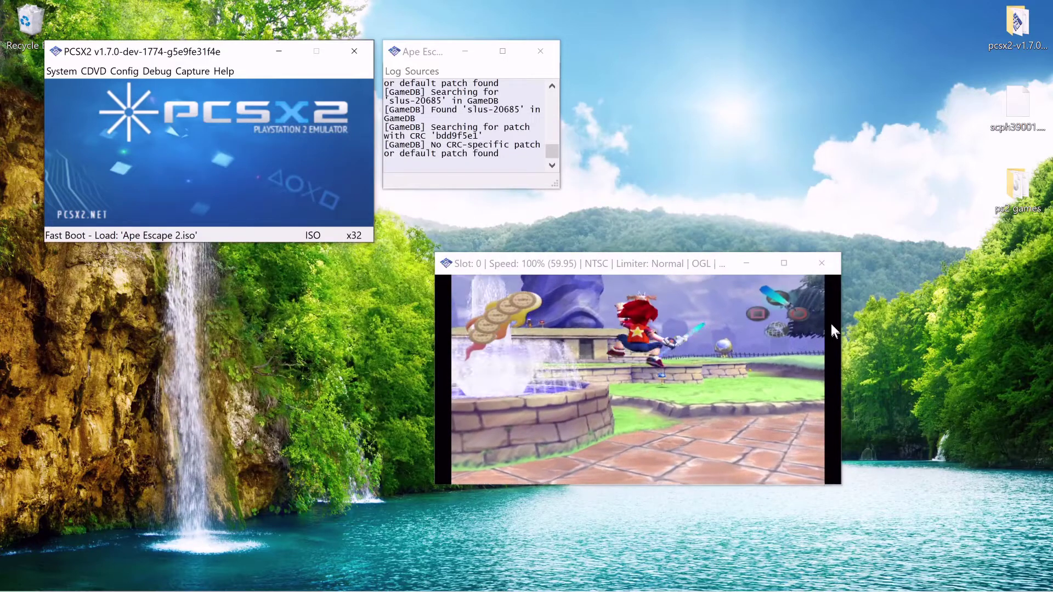
left_click(683, 378)
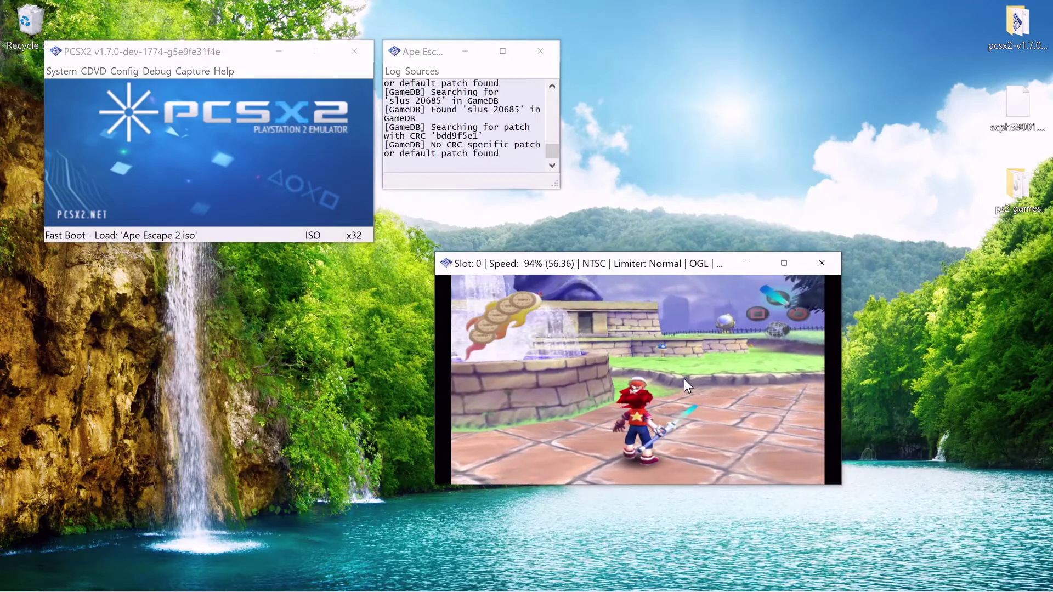
key("alt+Return")
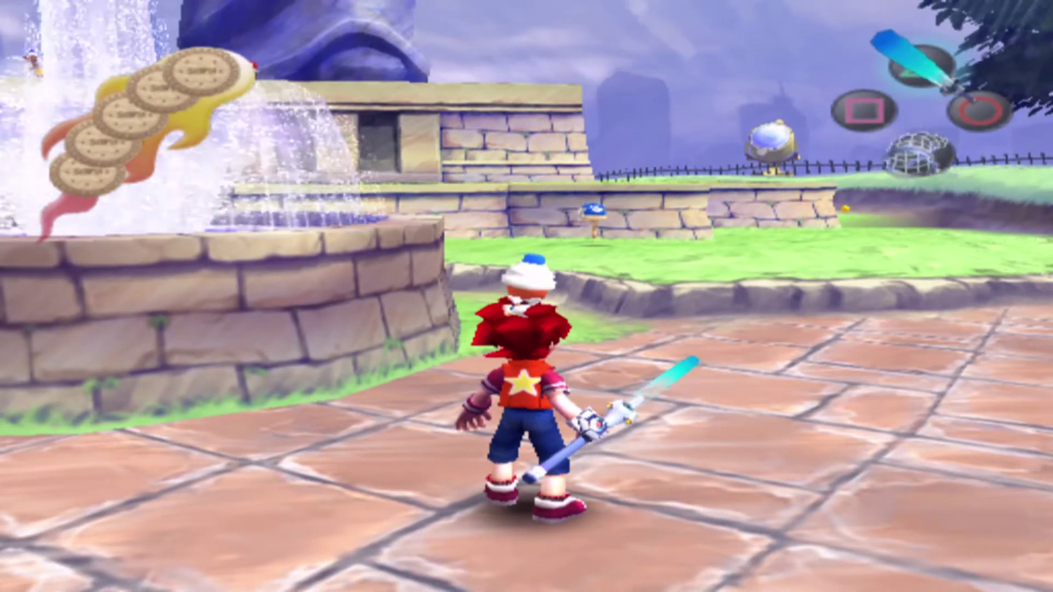
Step: Pause the game and set the screen ratio to 16:9 in the in-game options
key("Return")
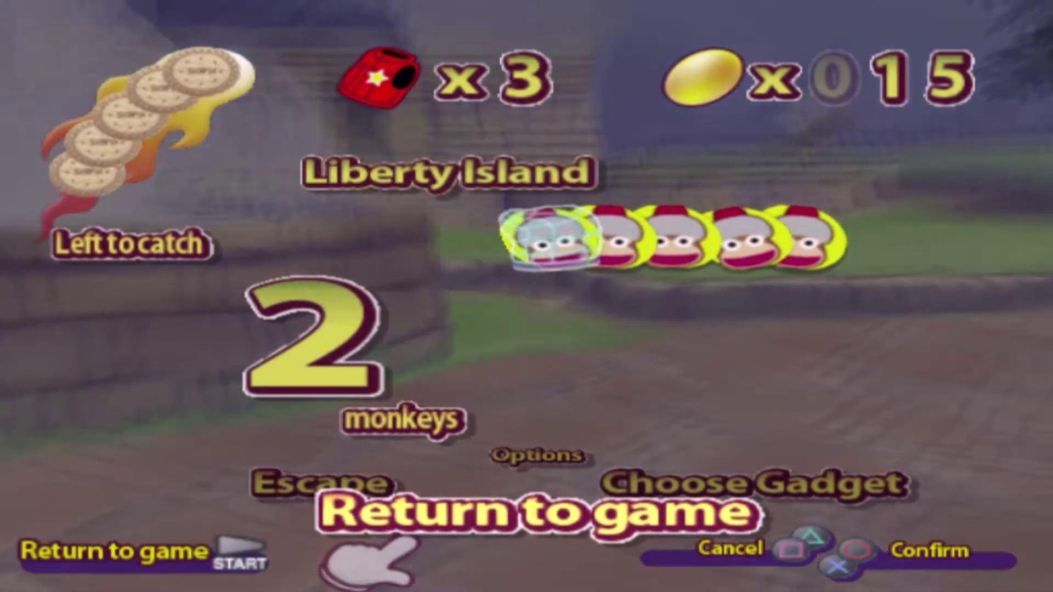
key("Right")
key("Right")
key("KP_6")
key("Down")
key("Down")
key("Down")
key("Down")
key("Down")
key("Right")
key("Down")
key("Down")
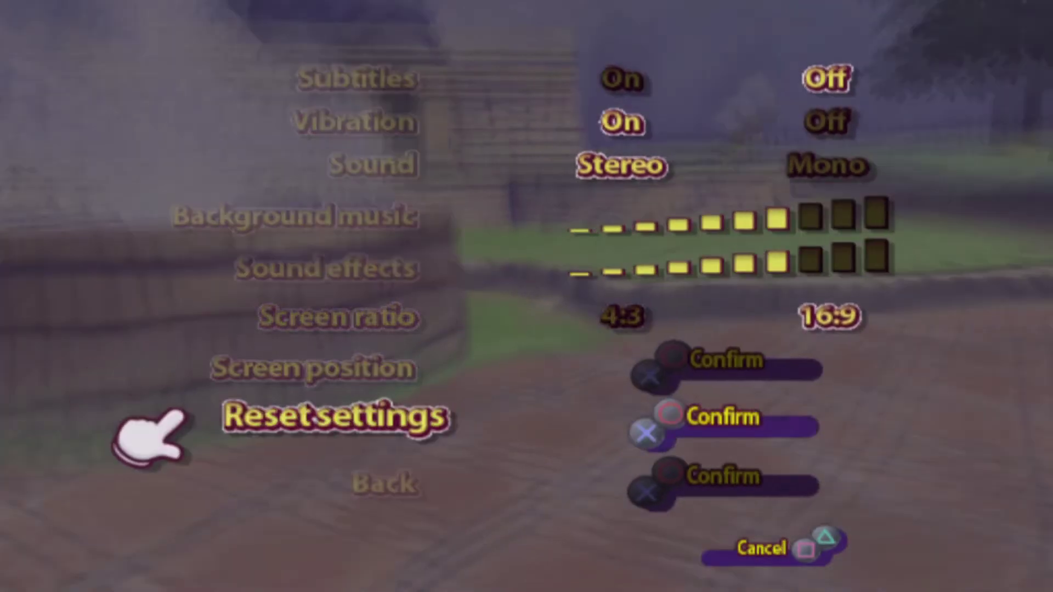
Step: Leave the in-game options, assign the Stun Club gadget to the circle button, and return to the game
key("Escape")
key("Left")
key("KP_6")
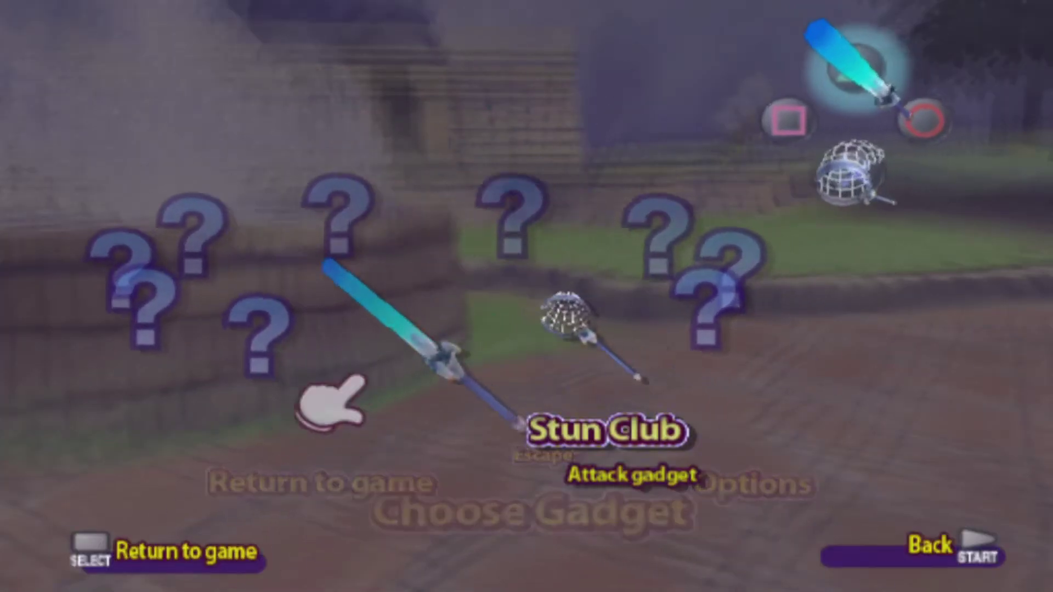
key("KP_6")
key("Escape")
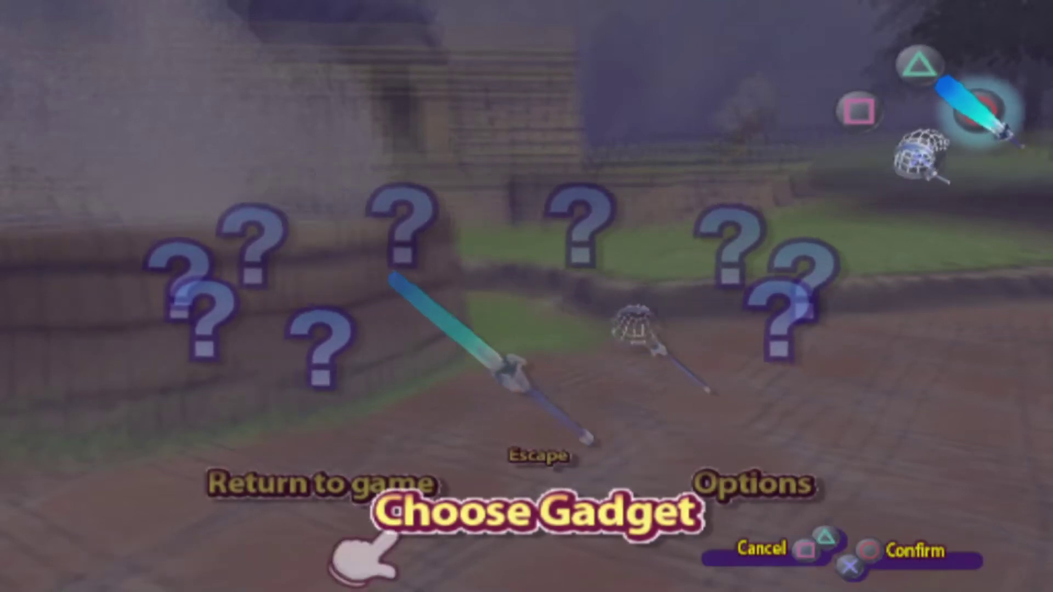
key("Escape")
key("Left")
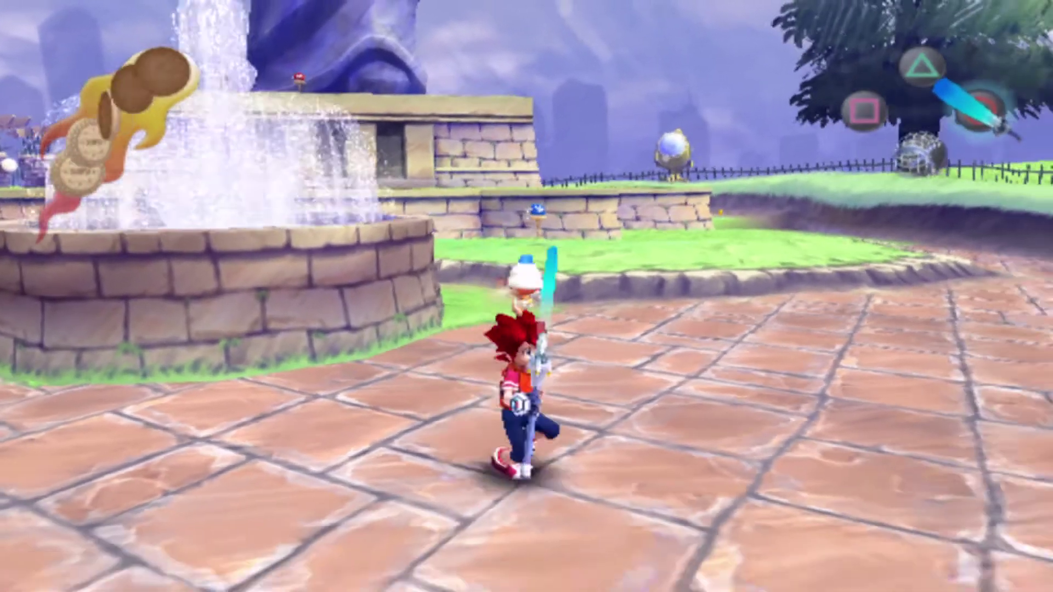
key("Up")
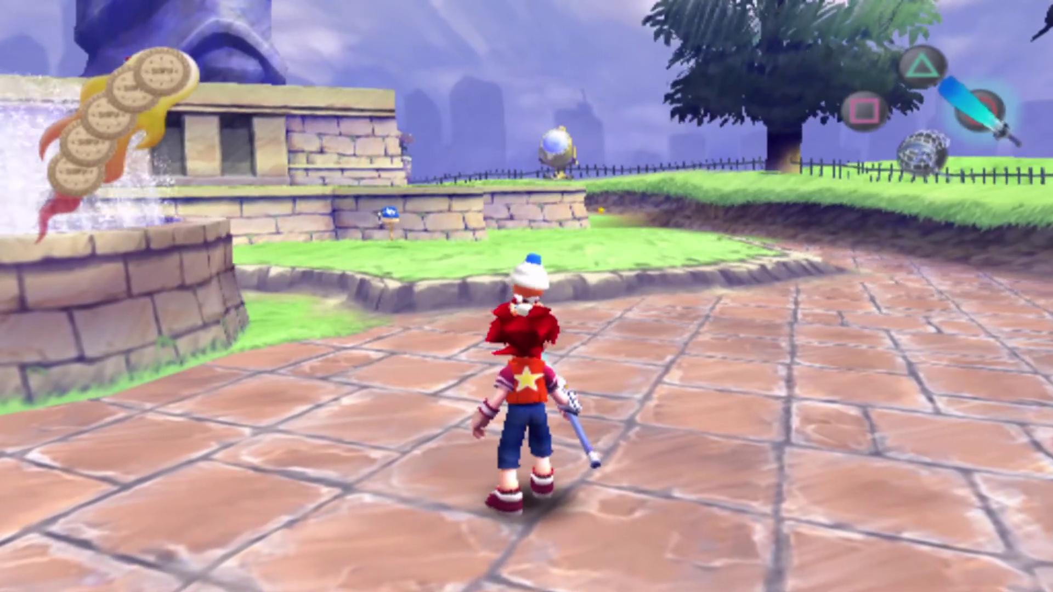
Step: Suspend the emulation and enable widescreen patches in the game settings
key("Escape")
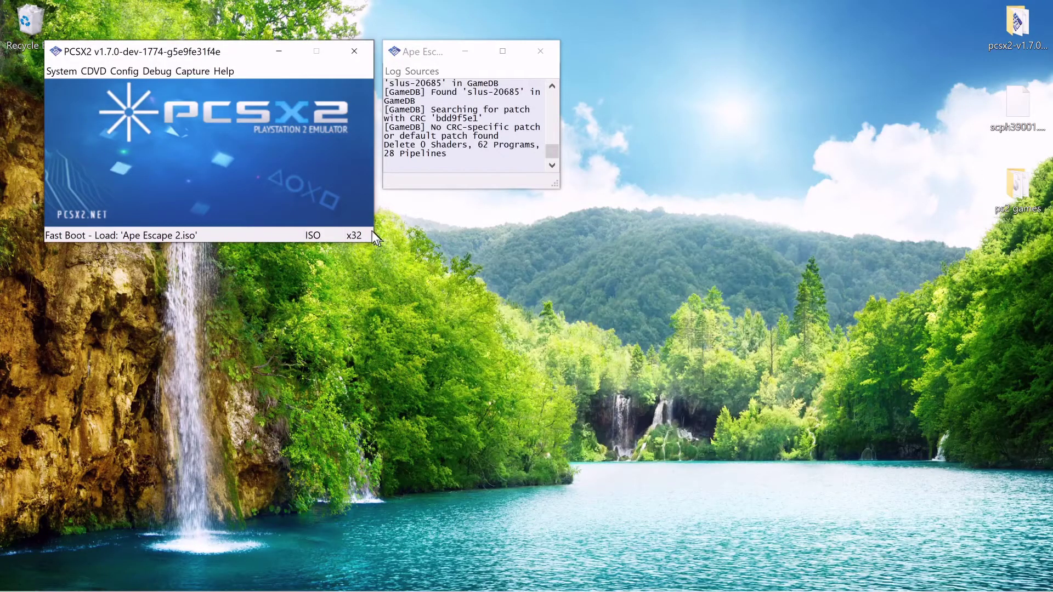
left_click(74, 72)
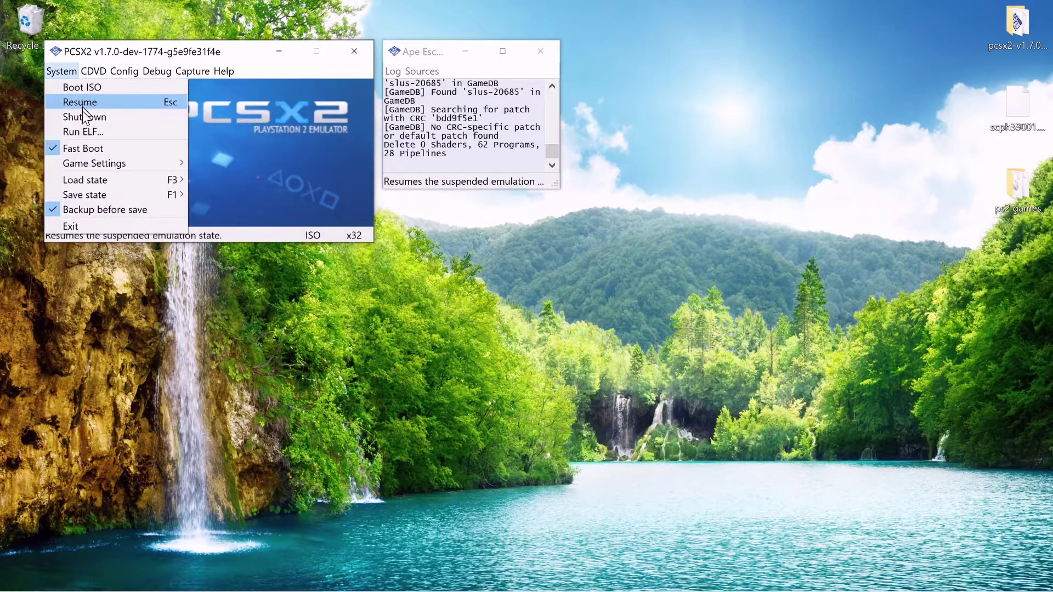
mouse_move(97, 164)
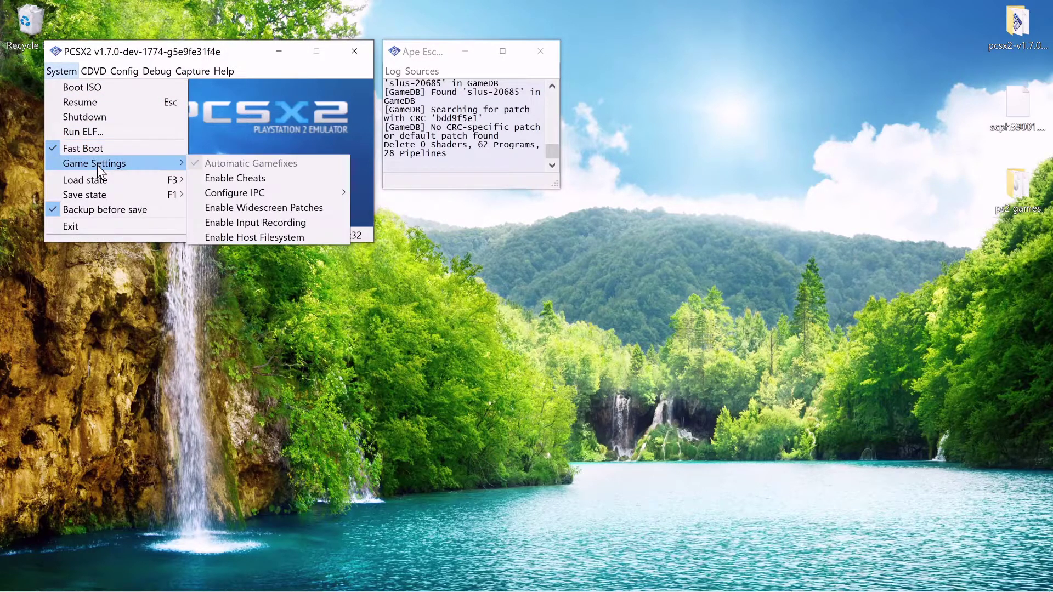
left_click(258, 208)
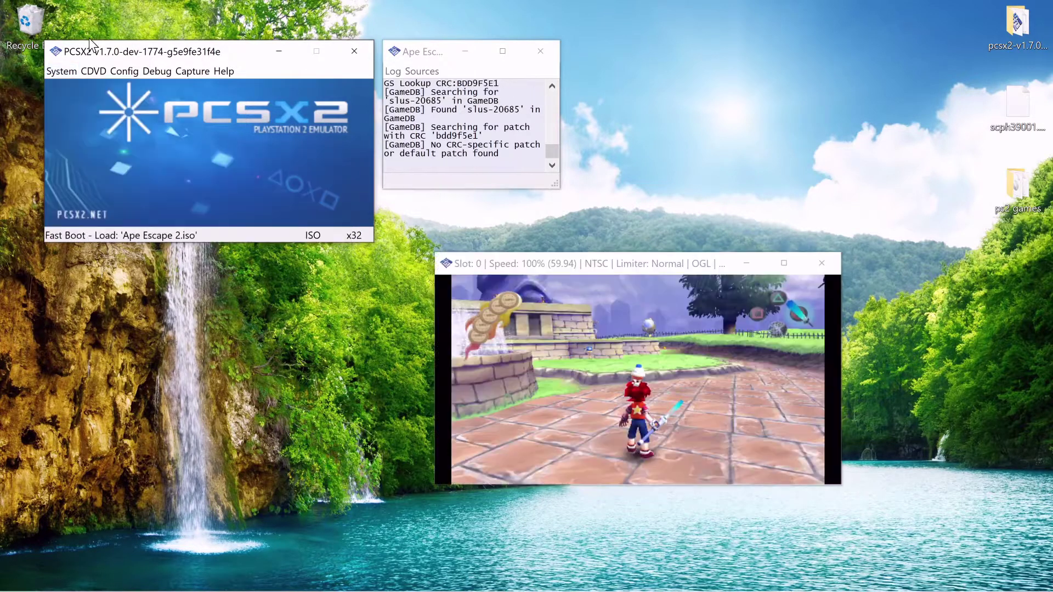
Step: Set the internal resolution to 6x Native (~2160p 4K) in the graphics settings and accept the change
left_click(125, 71)
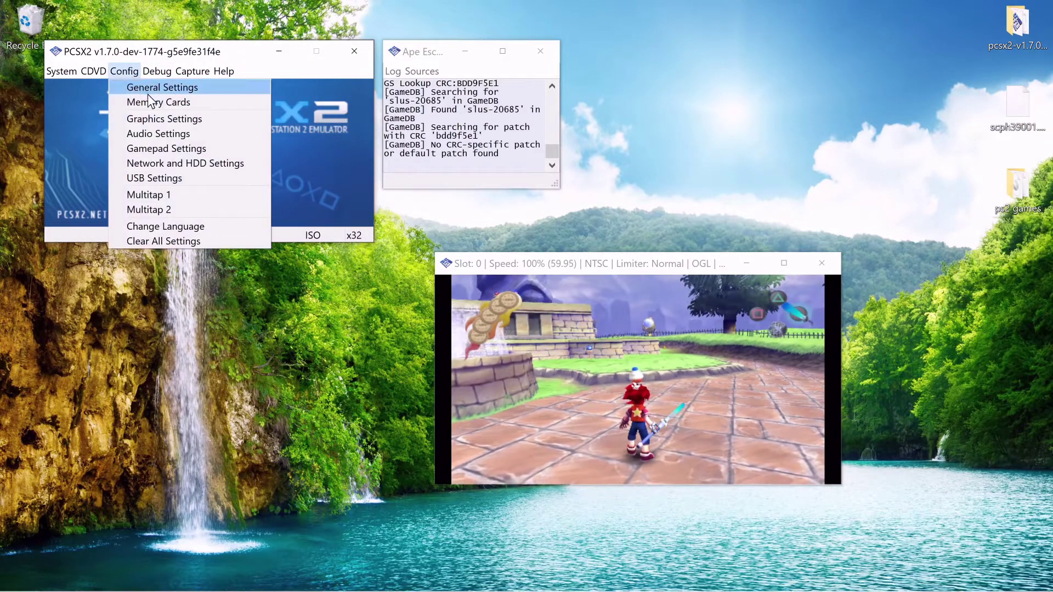
left_click(161, 122)
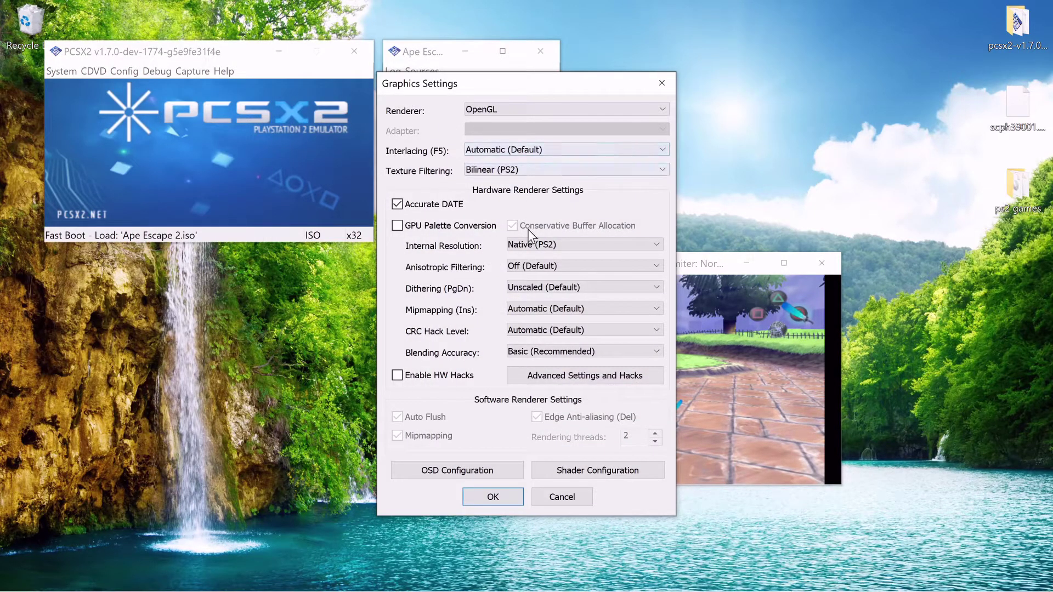
left_click(524, 248)
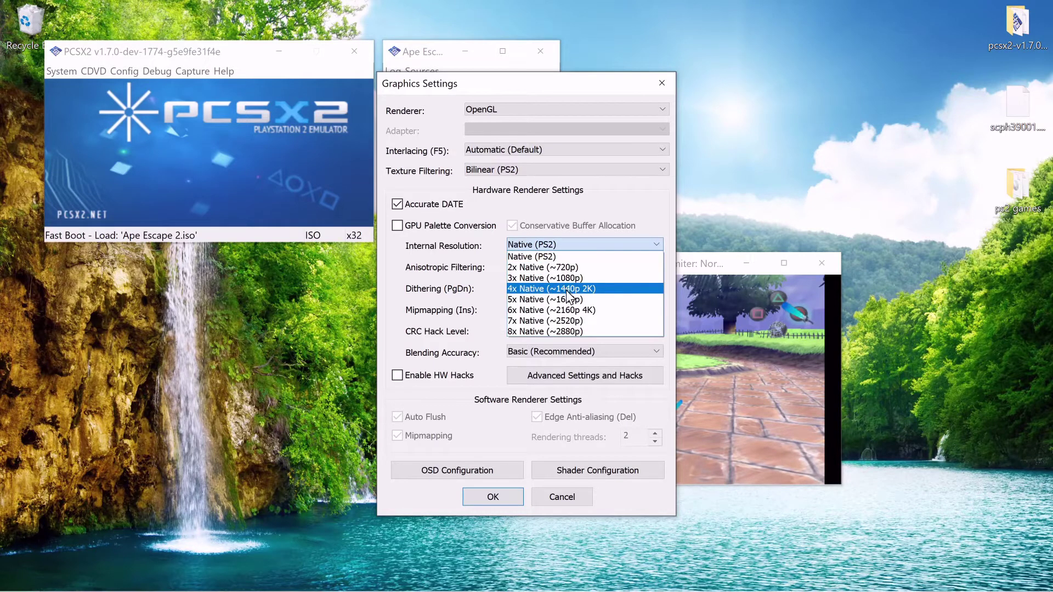
left_click(568, 310)
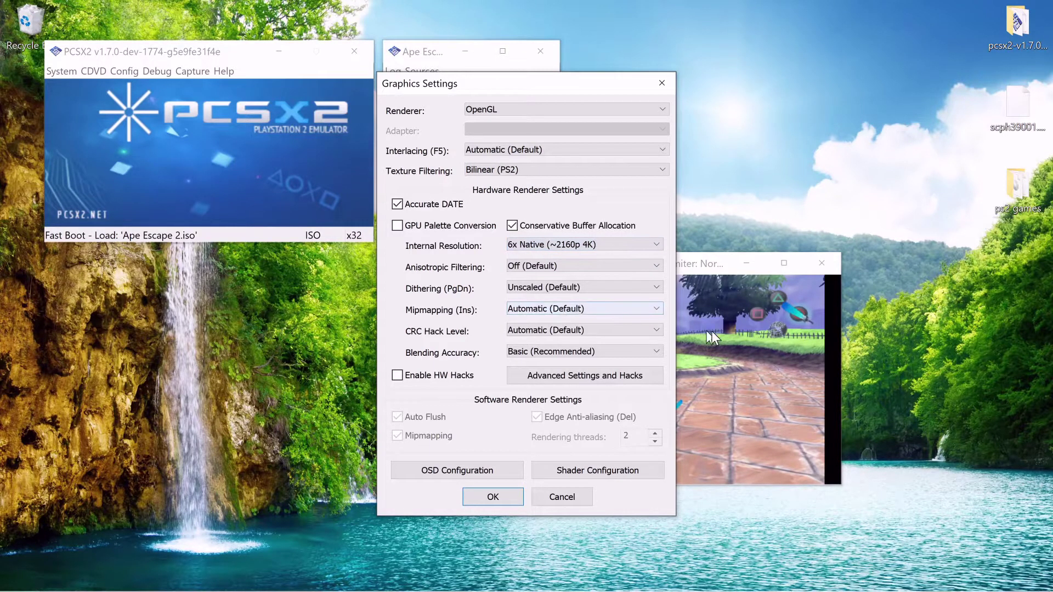
left_click(742, 335)
left_click(572, 233)
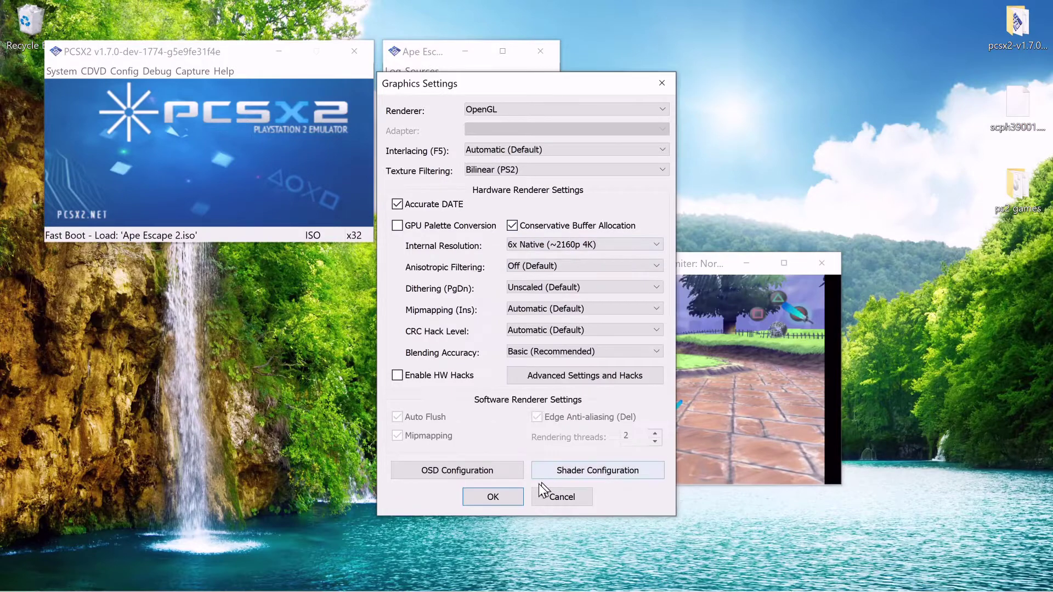
left_click(513, 492)
Step: Show the game in full screen and run the character around to examine the picture quality at the new resolution
double_click(778, 265)
double_click(752, 304)
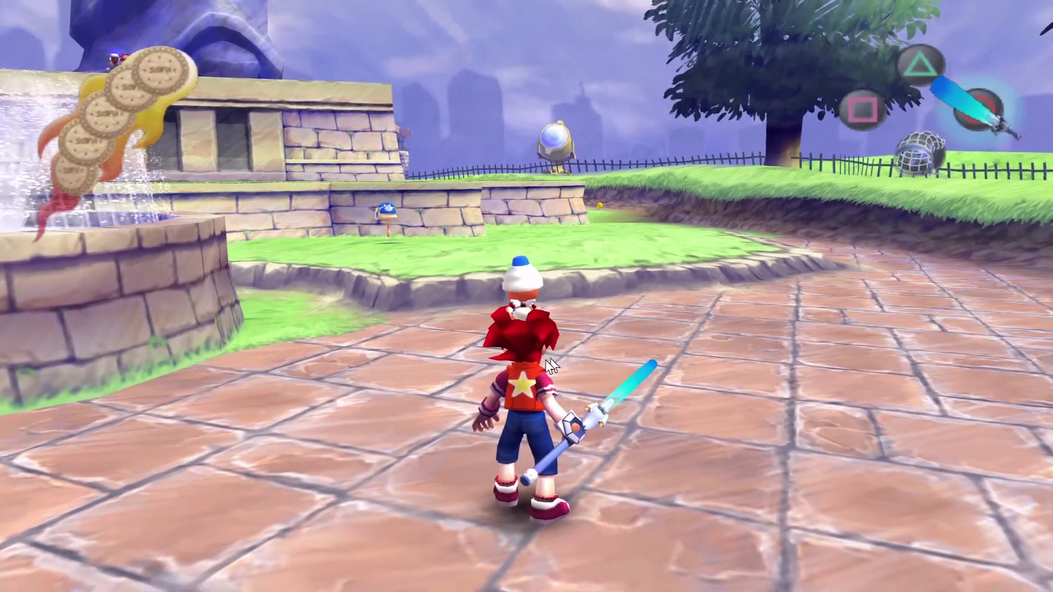
key("d")
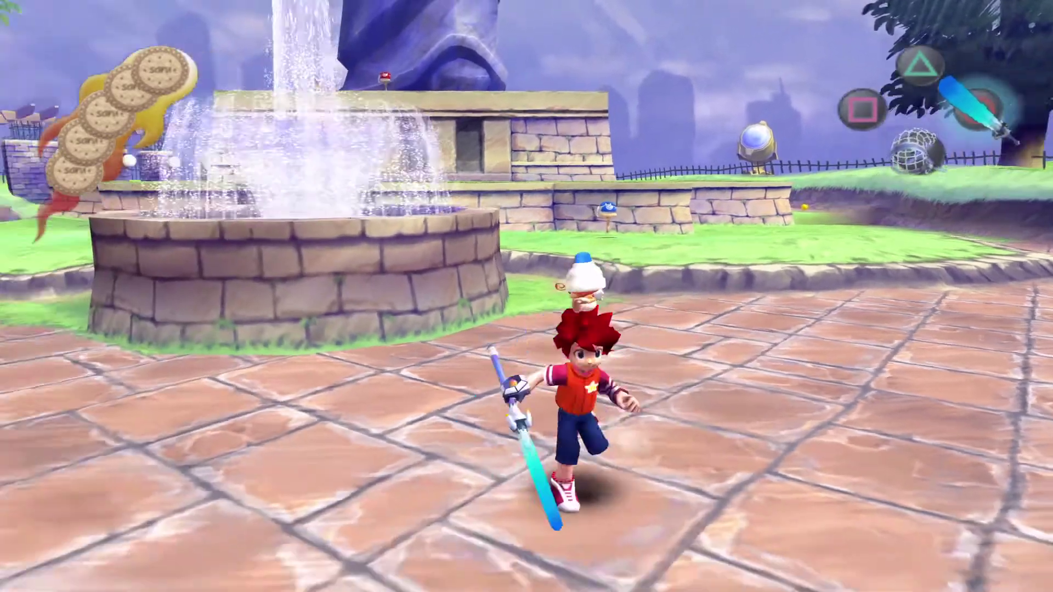
key("s")
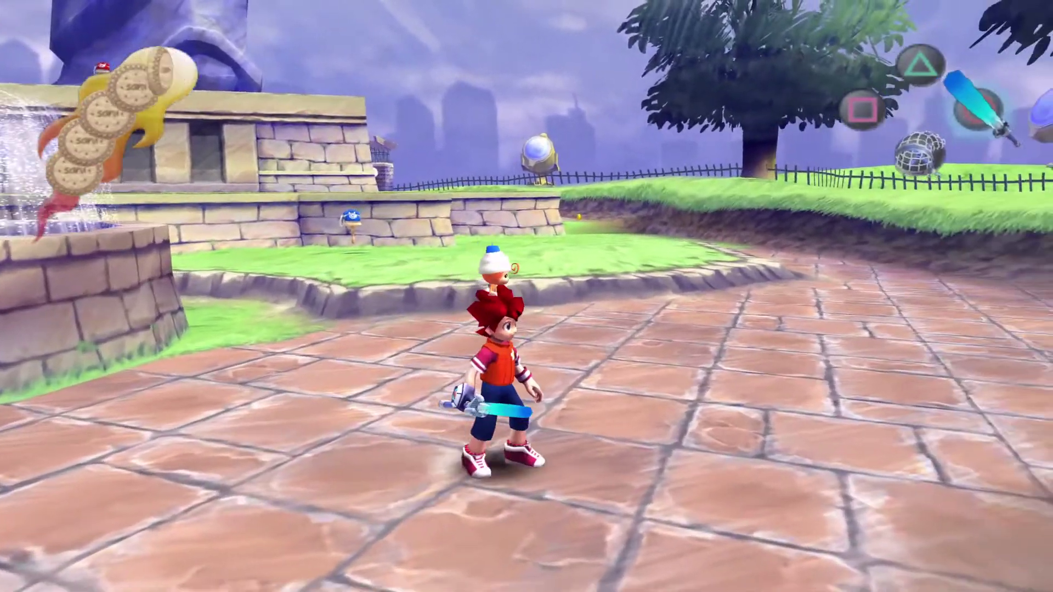
key("w")
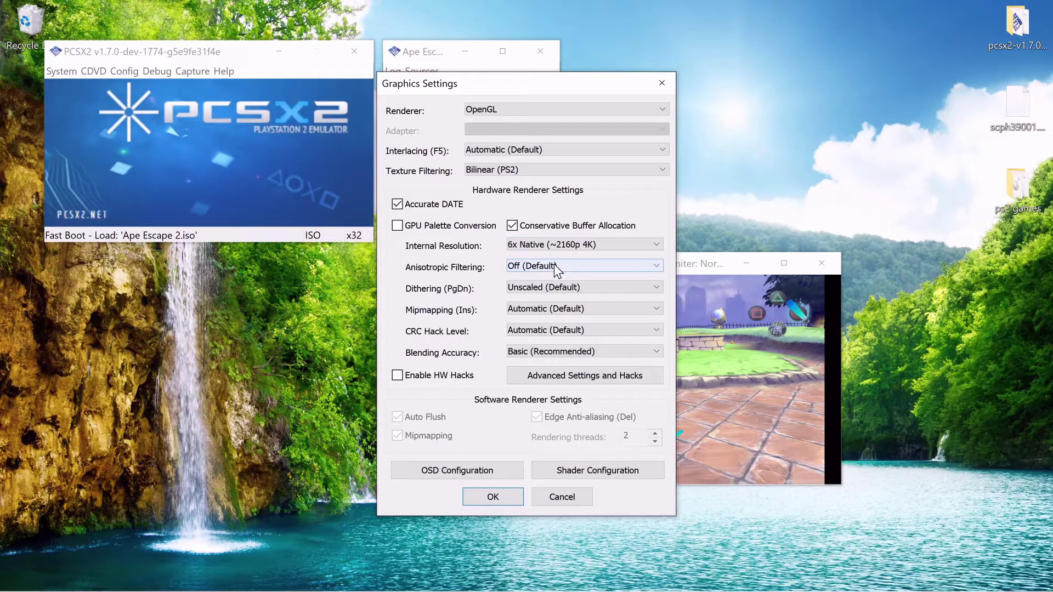
Step: Set anisotropic filtering to 16x in the graphics settings, accept it, and show the game in full screen
left_click(554, 264)
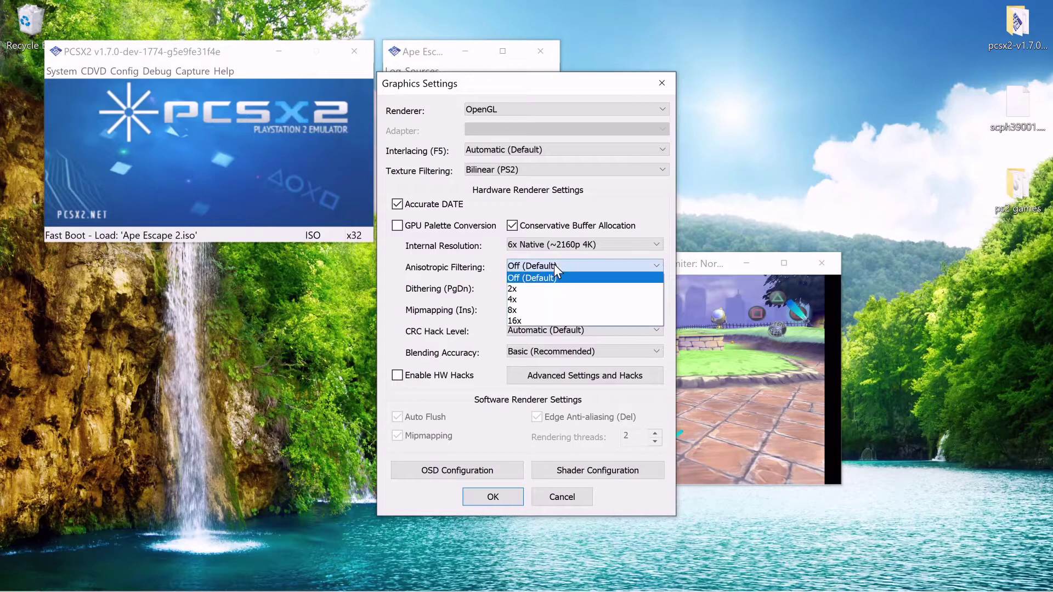
left_click(547, 319)
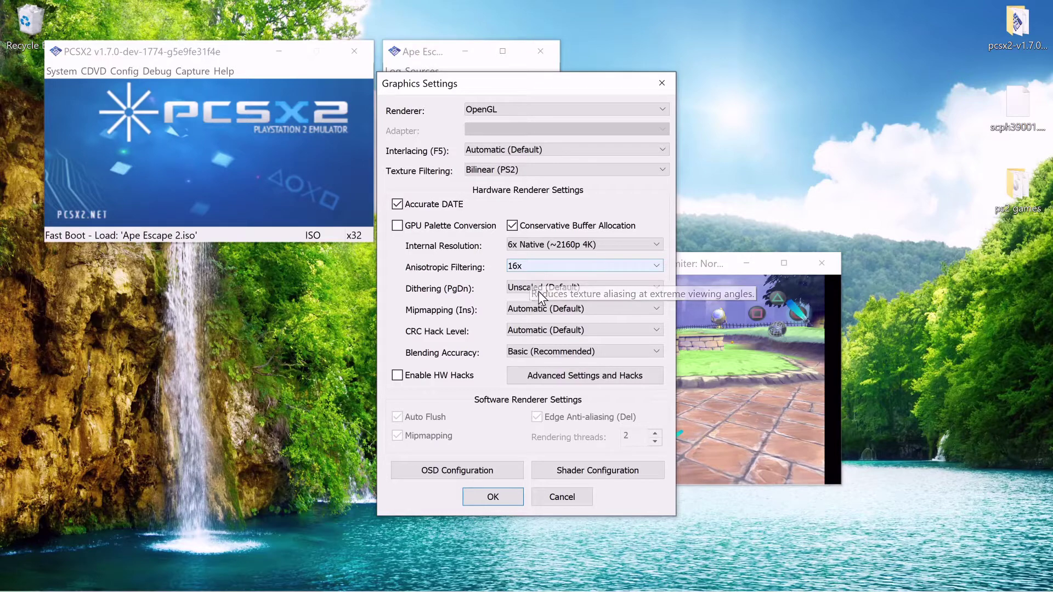
left_click(512, 498)
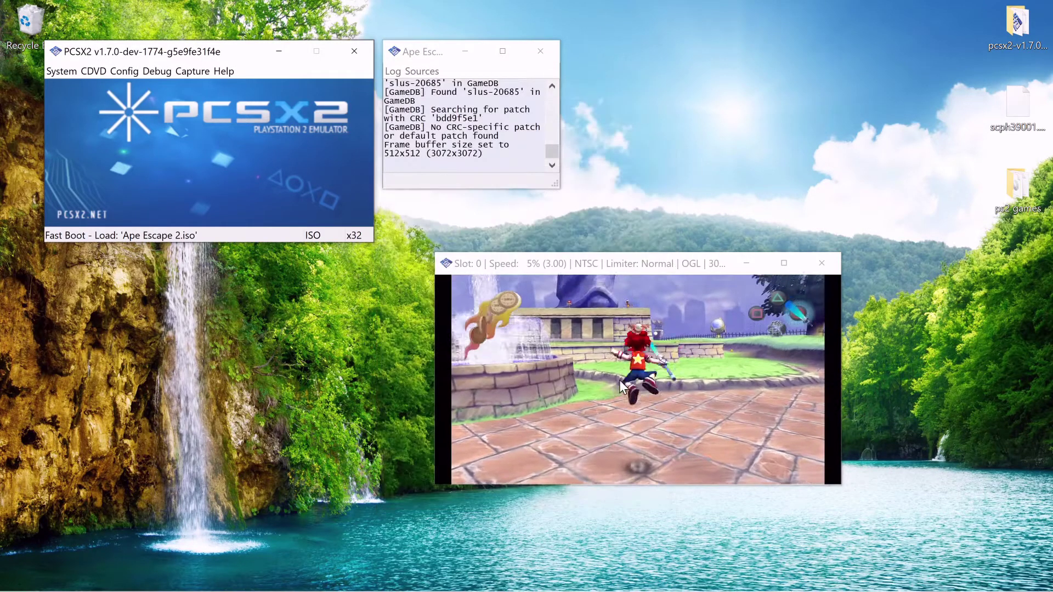
double_click(667, 369)
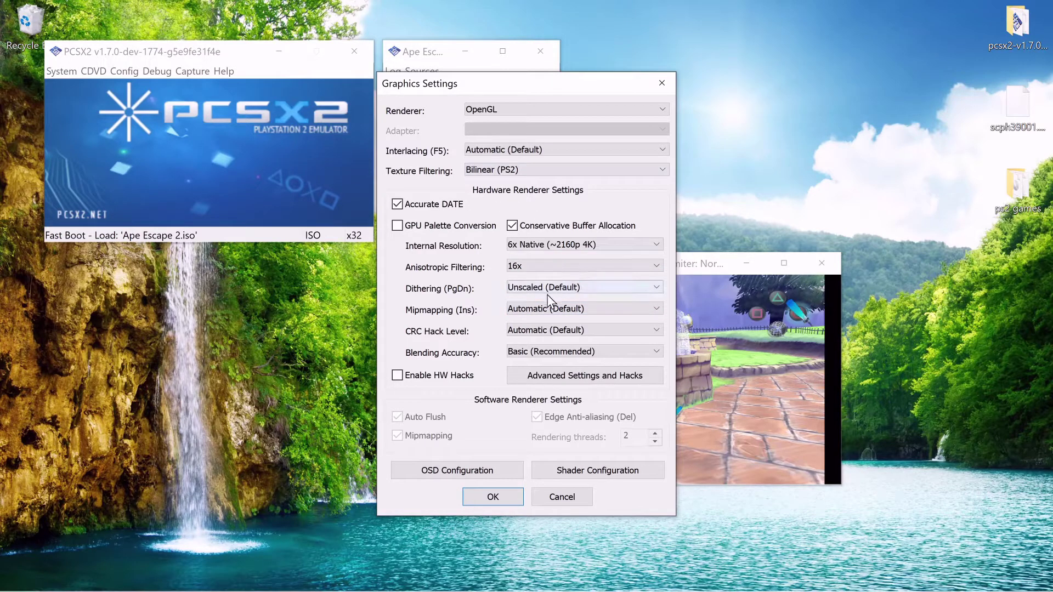
Step: Set dithering to Off and texture filtering to Bilinear (Forced excluding sprite) in the graphics settings
left_click(530, 289)
left_click(527, 299)
left_click(476, 169)
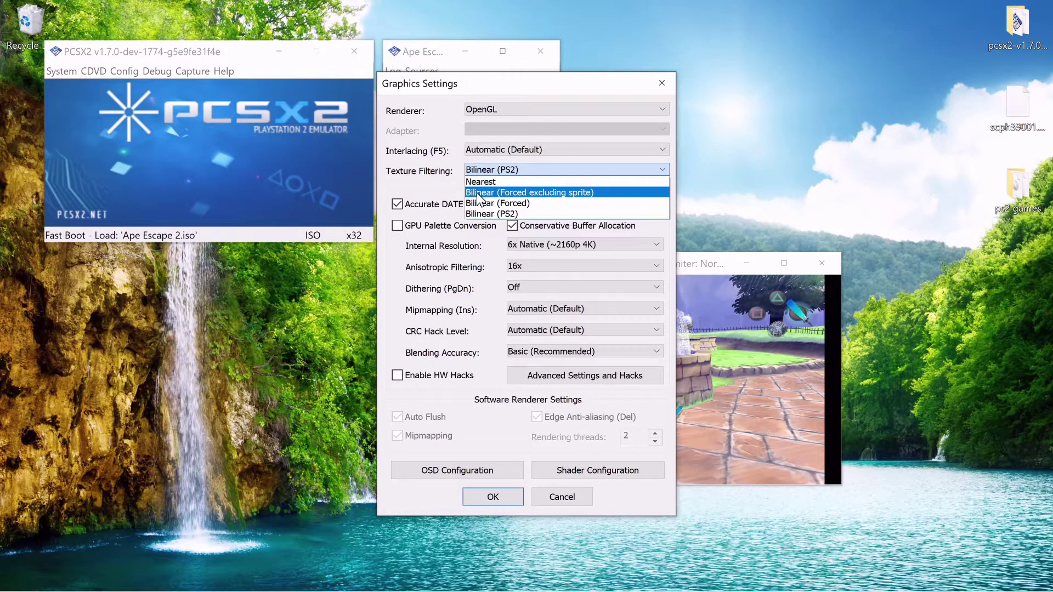
left_click(476, 192)
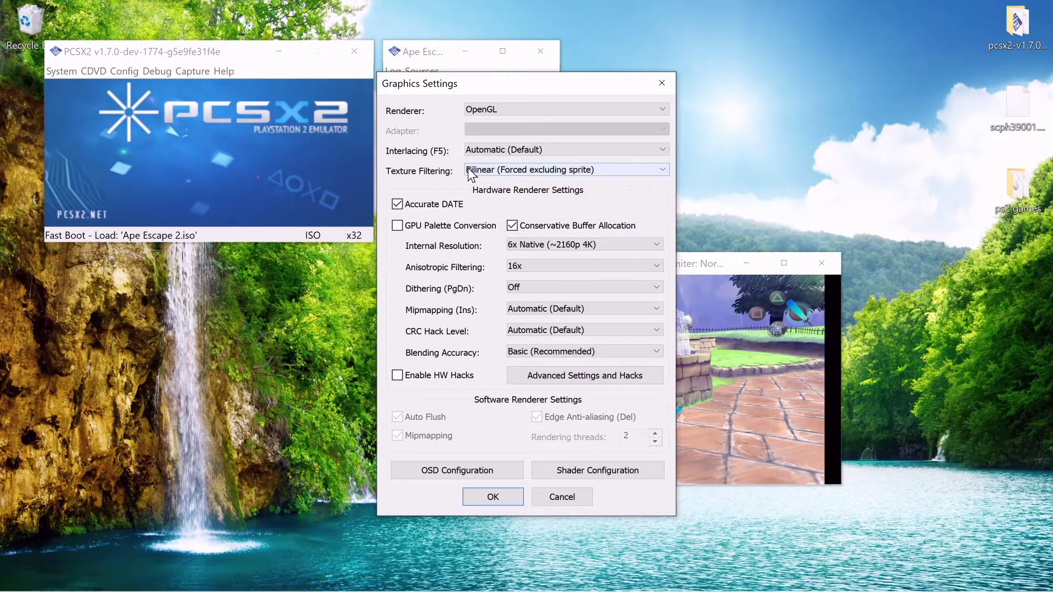
mouse_move(476, 168)
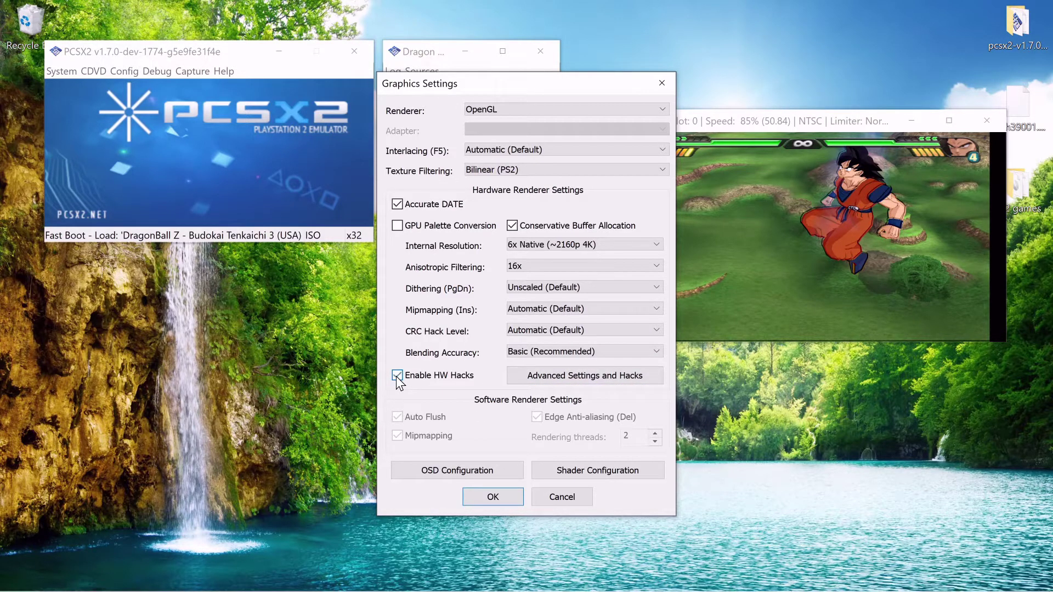
Step: Open the advanced graphics settings and hacks and examine the Auto Flush, Align Sprite and Wild Arms Offset options
left_click(541, 377)
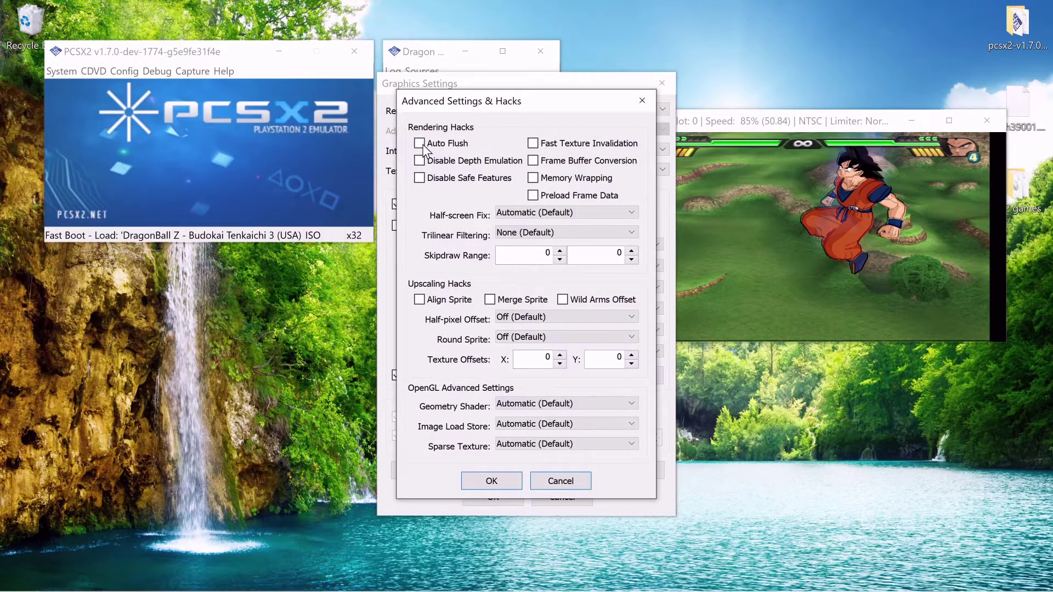
mouse_move(424, 149)
mouse_move(421, 302)
mouse_move(563, 303)
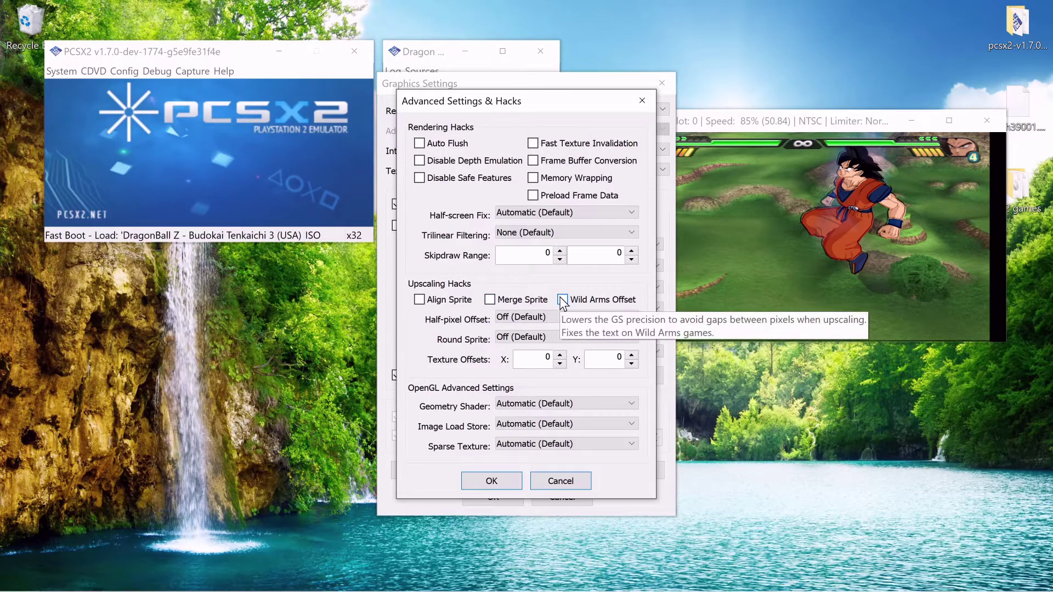
Step: Accept the graphics settings with HW hacks enabled, show the game in full screen to examine the picture, and return to windowed view
left_click(492, 480)
left_click(495, 494)
double_click(869, 209)
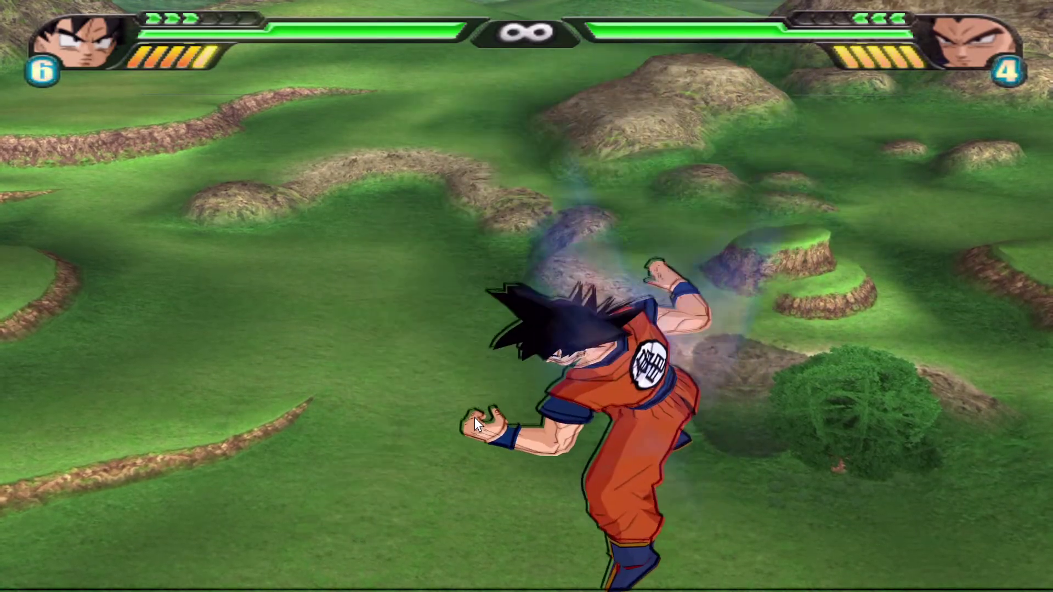
key("alt+Return")
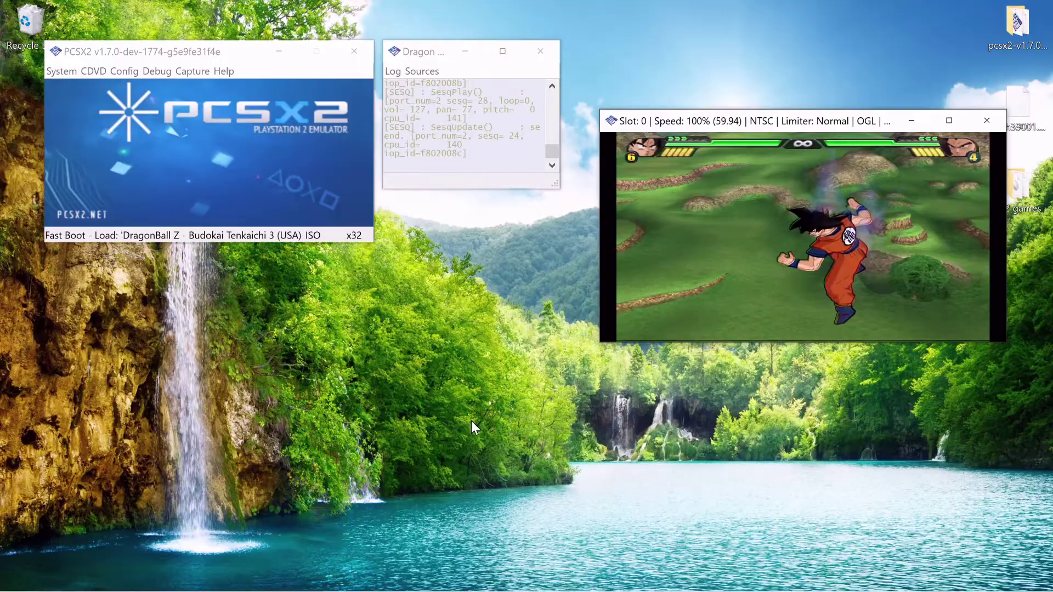
left_click(125, 82)
left_click(156, 101)
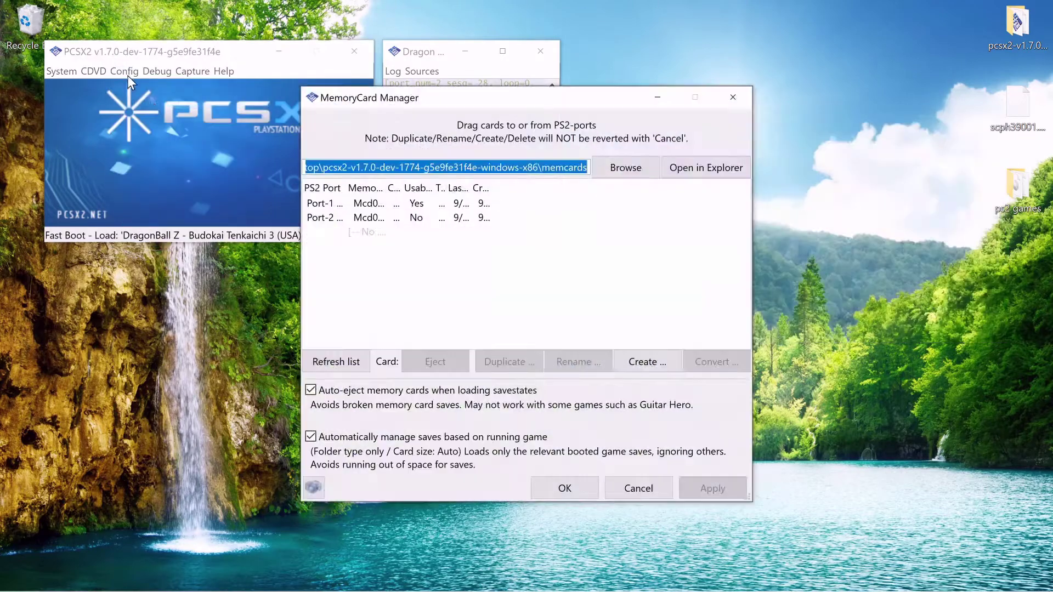
left_click(732, 97)
Step: Set the texture offsets X and Y to 500 in the advanced graphics hacks and accept the graphics settings
left_click(122, 71)
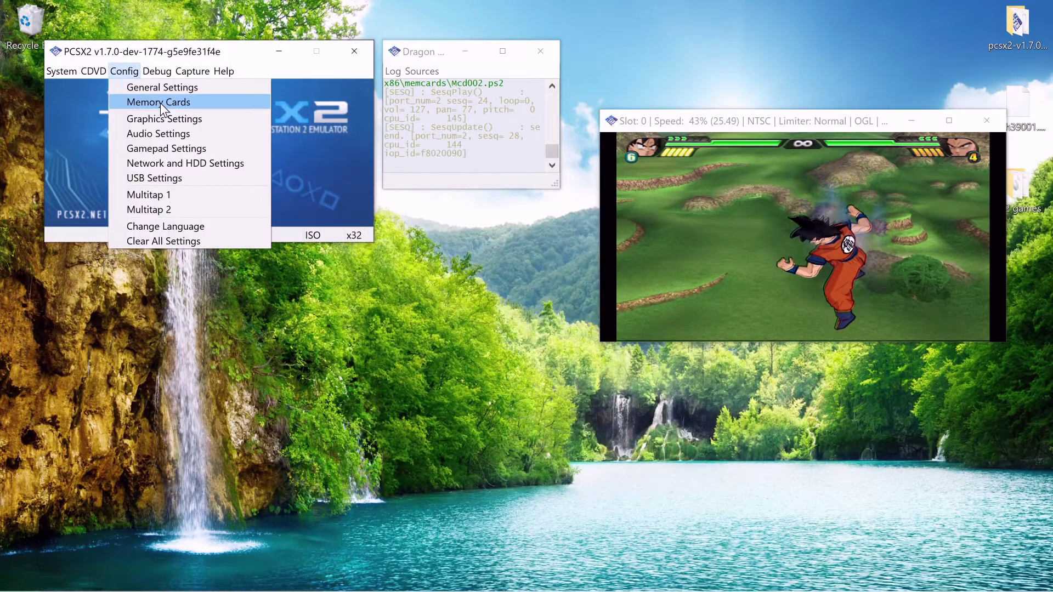
left_click(162, 117)
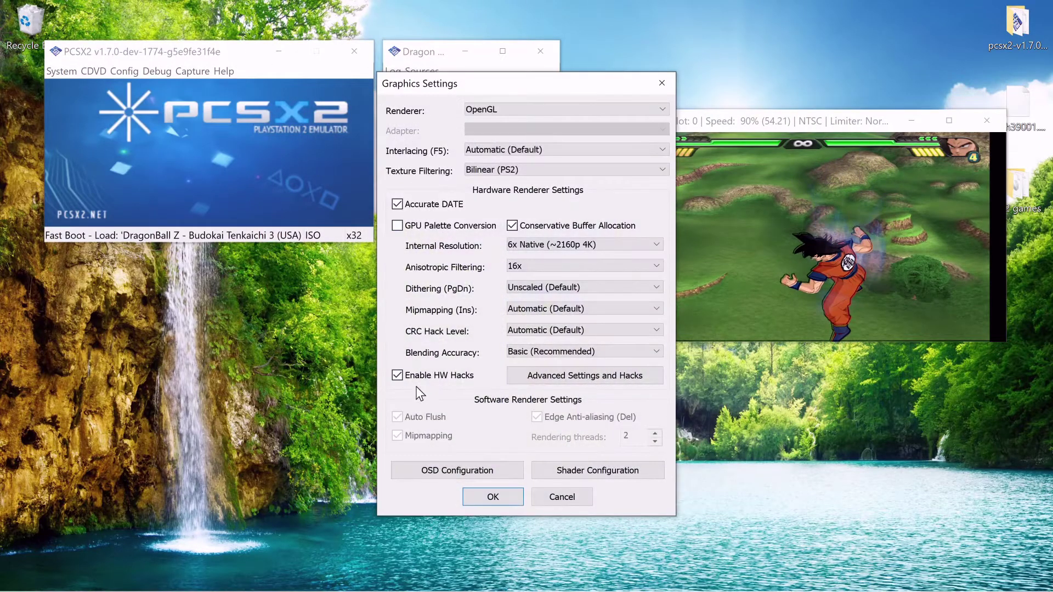
left_click(523, 374)
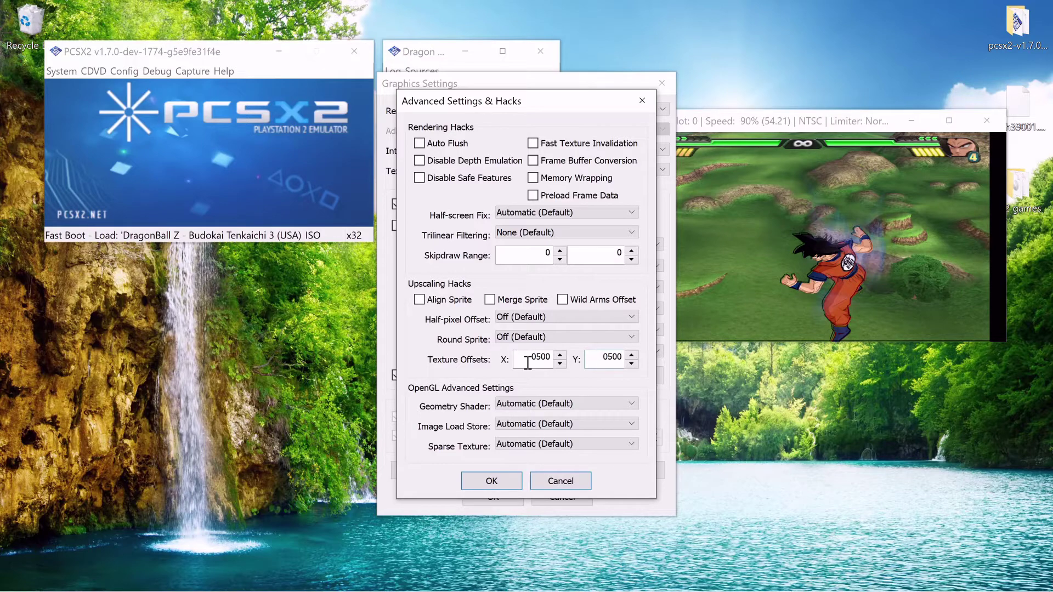
left_click(504, 479)
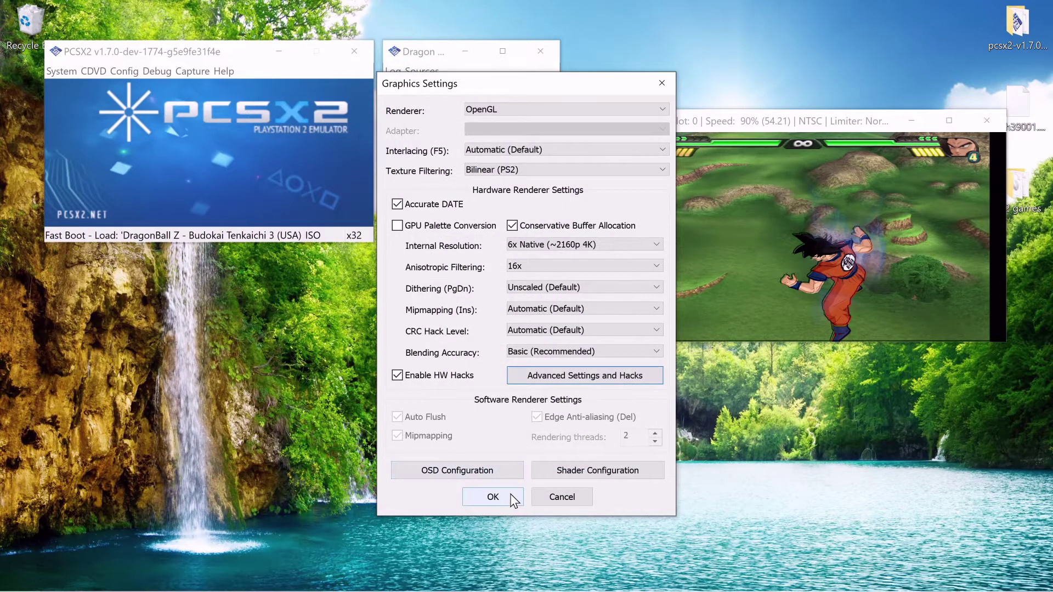
left_click(511, 496)
Step: Show the game in full screen and move the character to examine the outlines, and return to windowed view
double_click(780, 252)
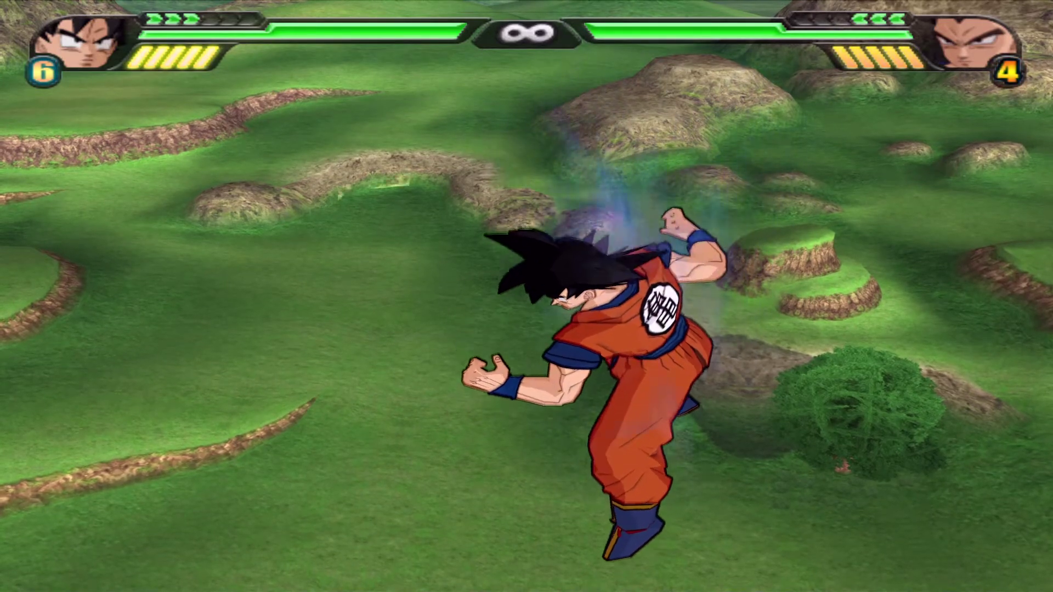
key("Up")
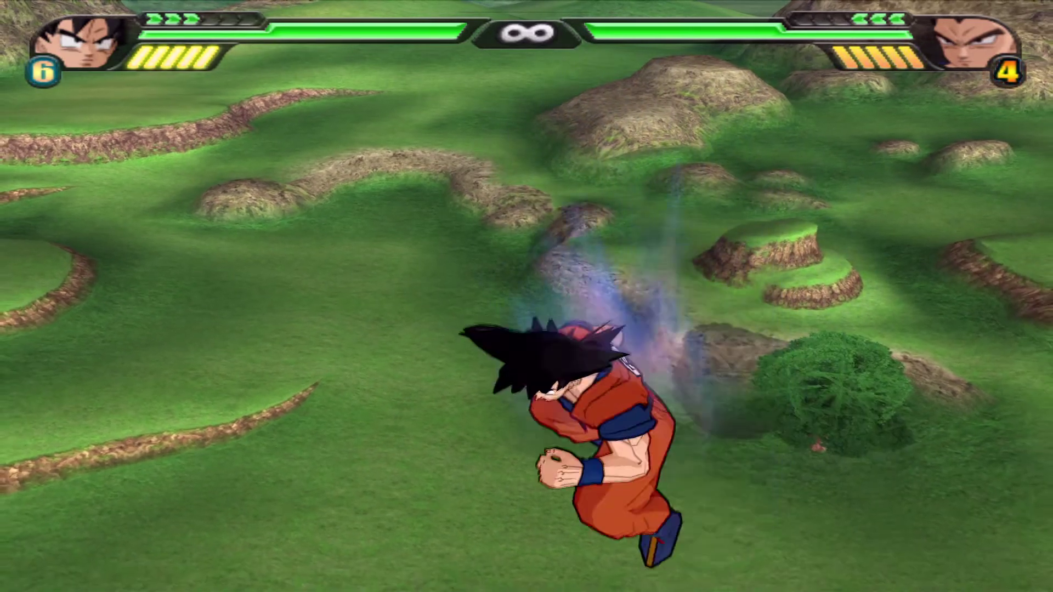
key("alt+Return")
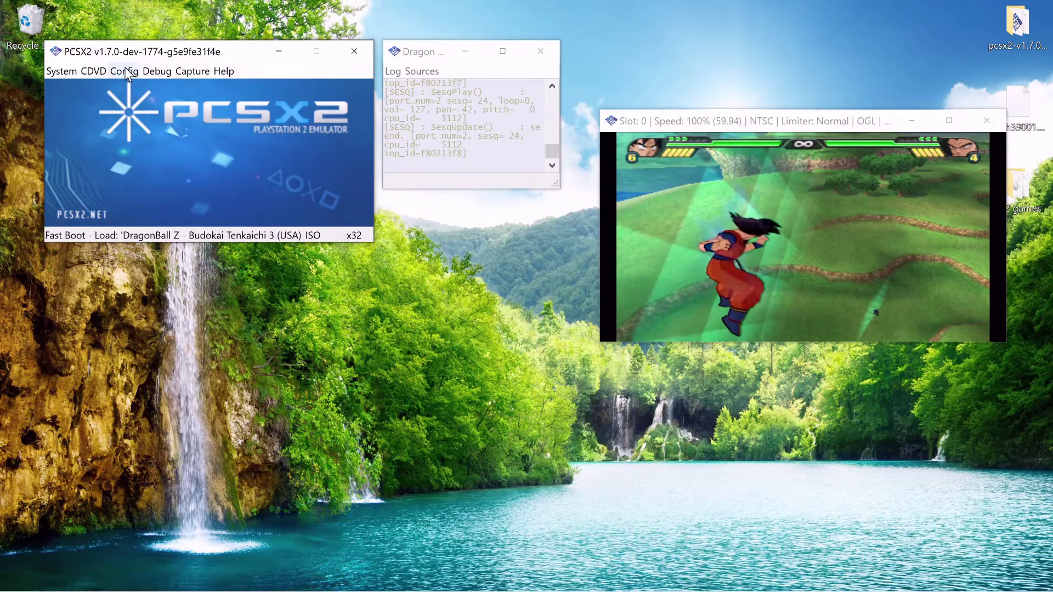
Step: Try disabling frame limiting in the general GS settings, look at the turbo adjustment, and turn frame limiting back on
left_click(126, 72)
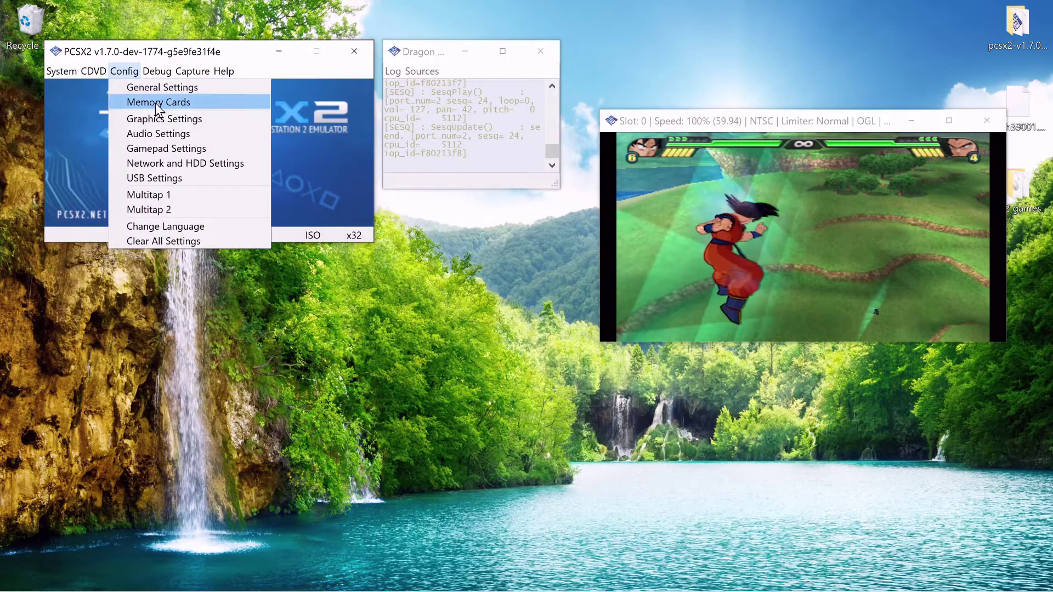
left_click(162, 88)
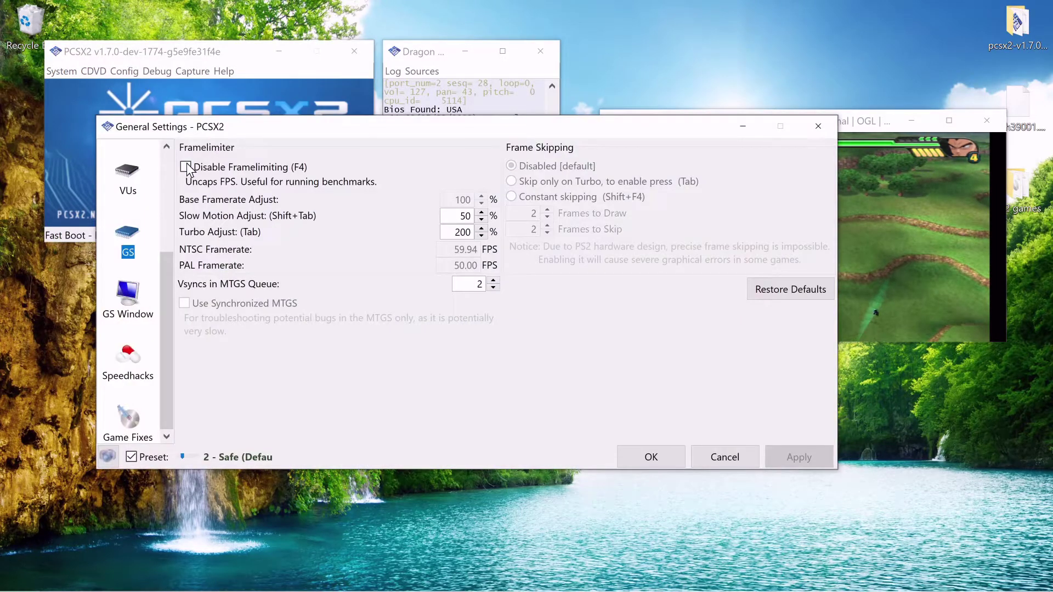
left_click(187, 167)
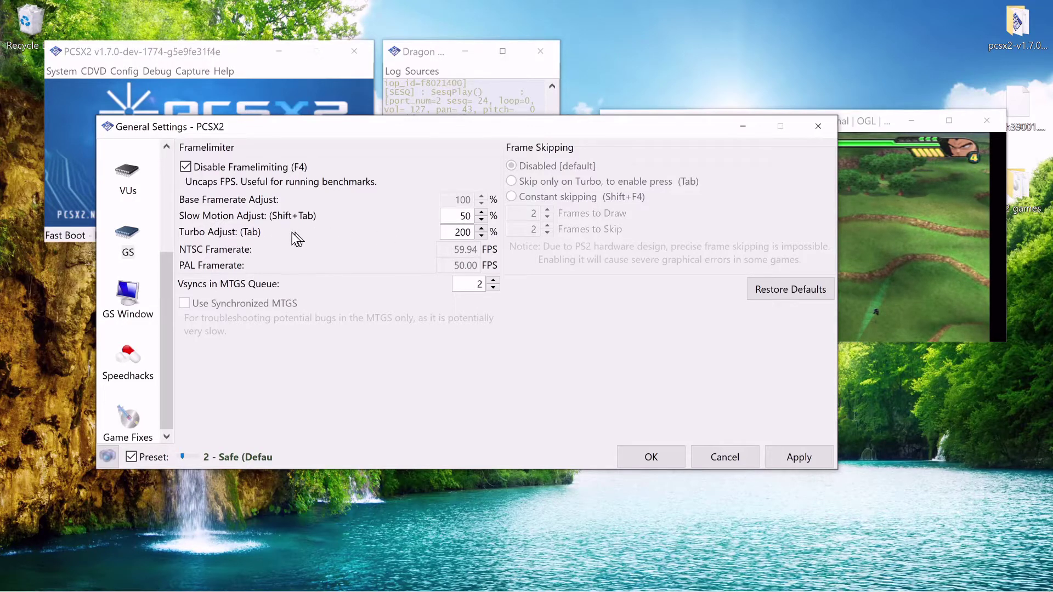
left_click(455, 232)
left_click(185, 166)
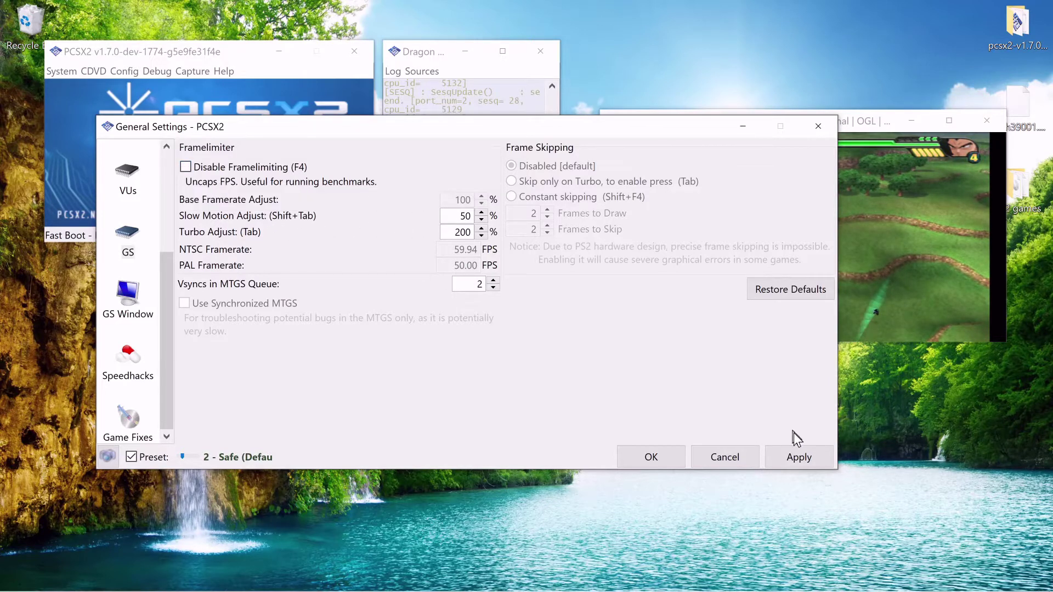
Step: Apply and accept the general settings and show the game in full screen to check its speed
left_click(798, 456)
left_click(685, 455)
left_click(784, 255)
double_click(783, 250)
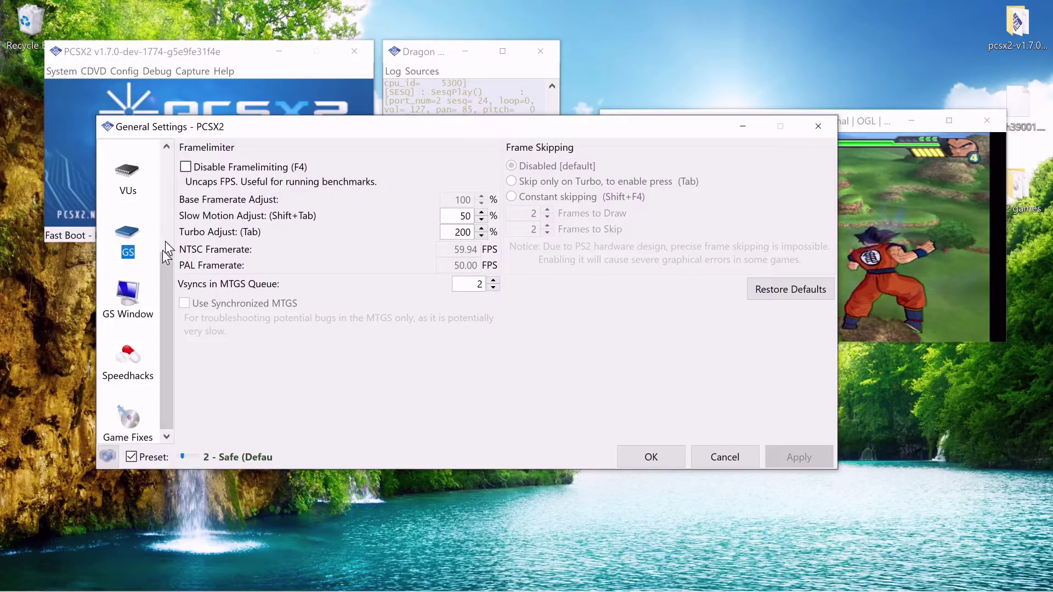
Step: Browse the categories of the general settings and open the Speedhacks options
left_click_drag(163, 316, 180, 200)
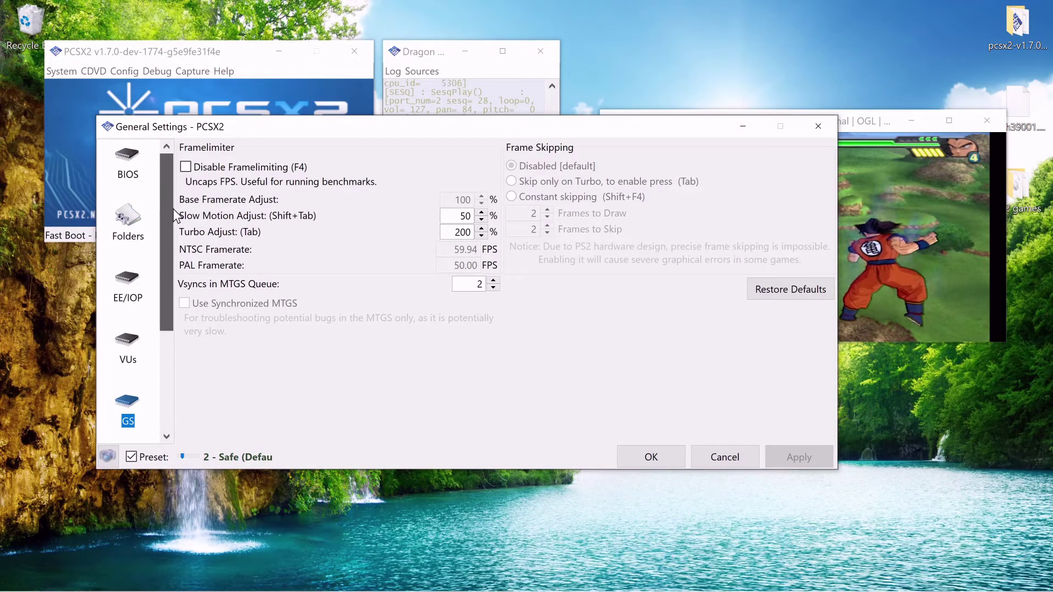
left_click_drag(173, 208, 163, 337)
left_click(128, 367)
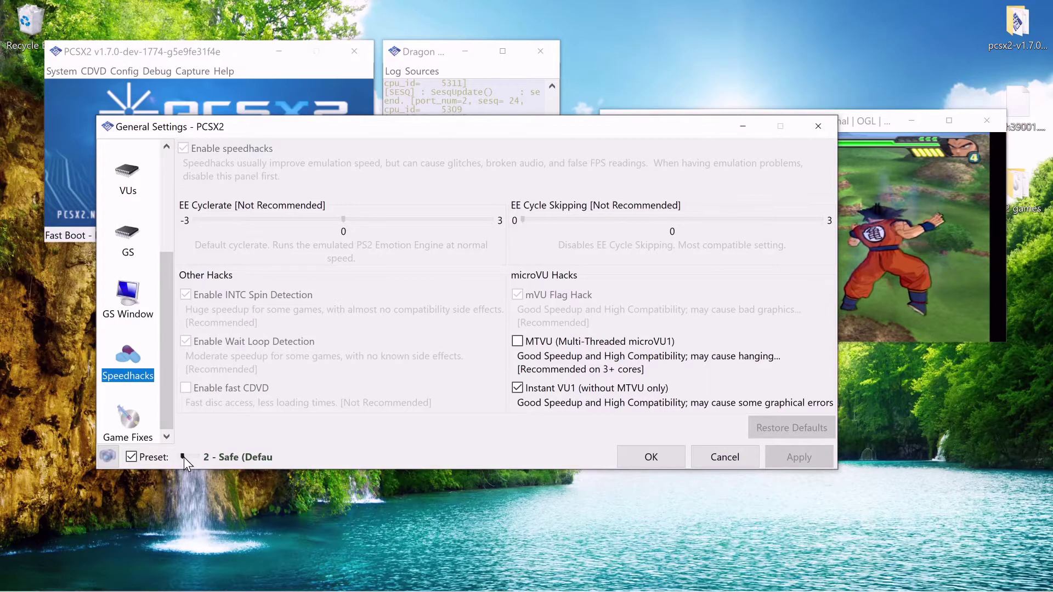
Step: Try the speedhack presets 3 - Balanced and 4 - Aggressive, and toggle presets off and on to view the manual options
left_click(184, 456)
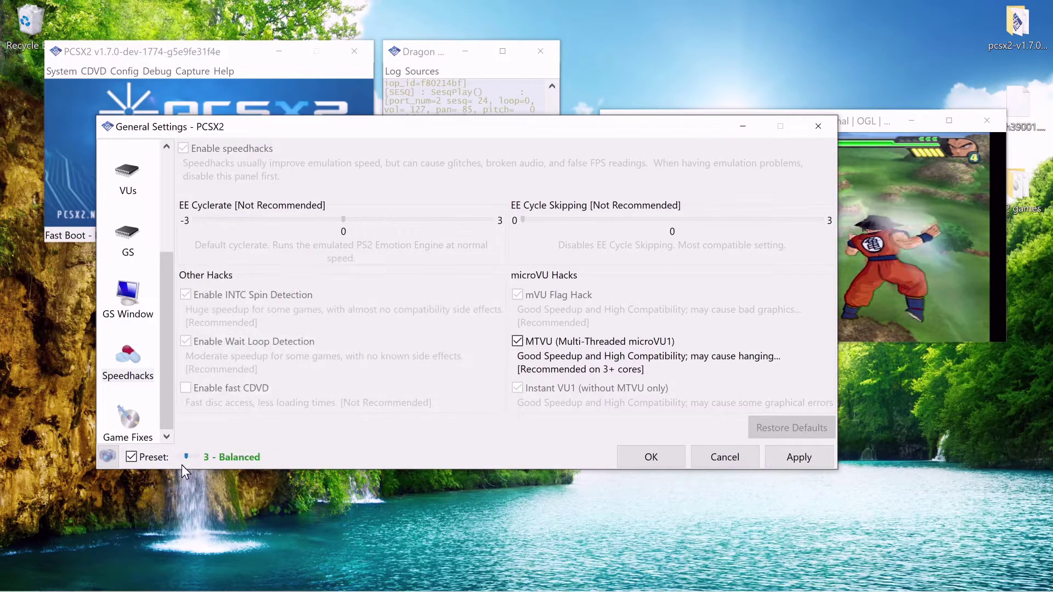
left_click_drag(186, 456, 189, 456)
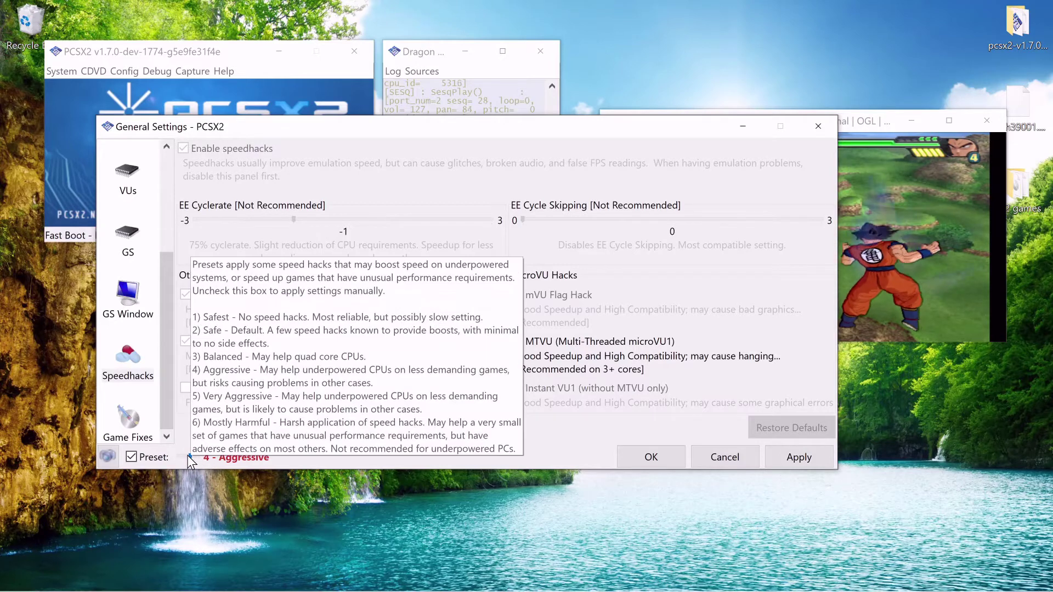
left_click(131, 457)
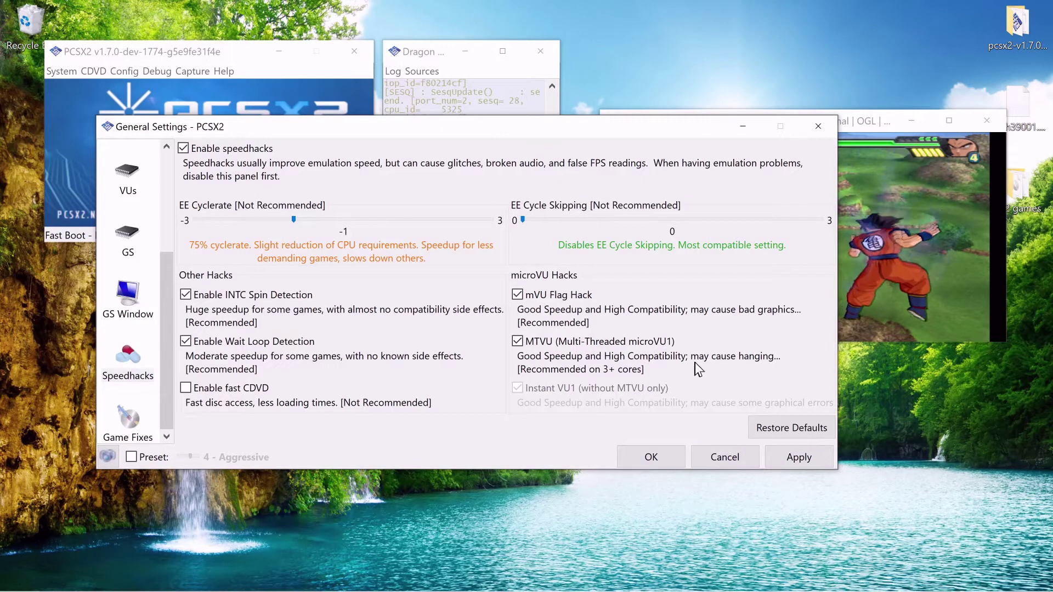
left_click(131, 457)
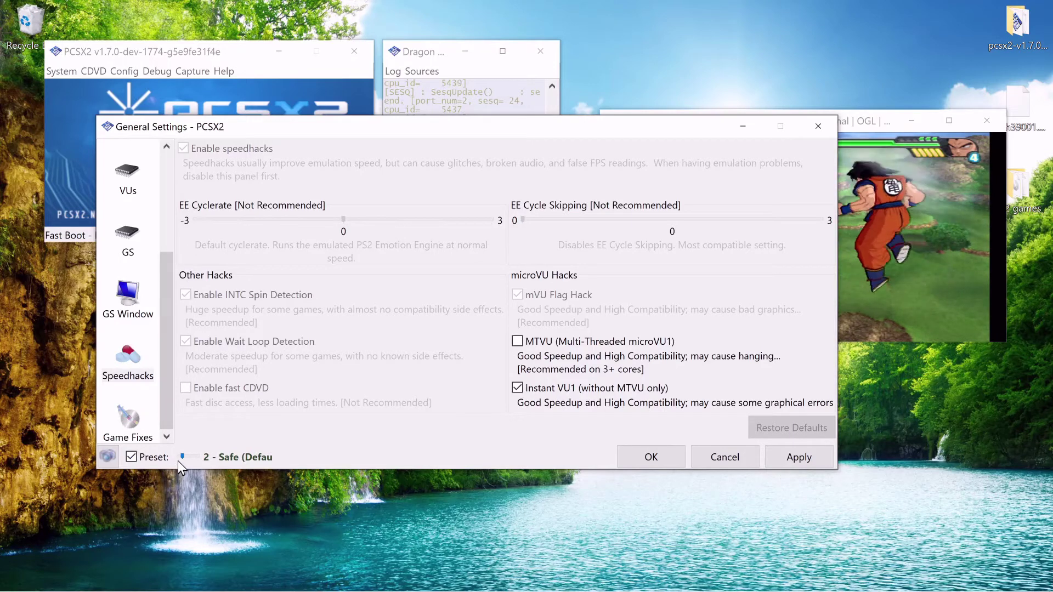
Step: Choose the 1 - Safest preset, switch presets off, disable speedhacks, and apply and accept the general settings
left_click_drag(180, 456, 168, 458)
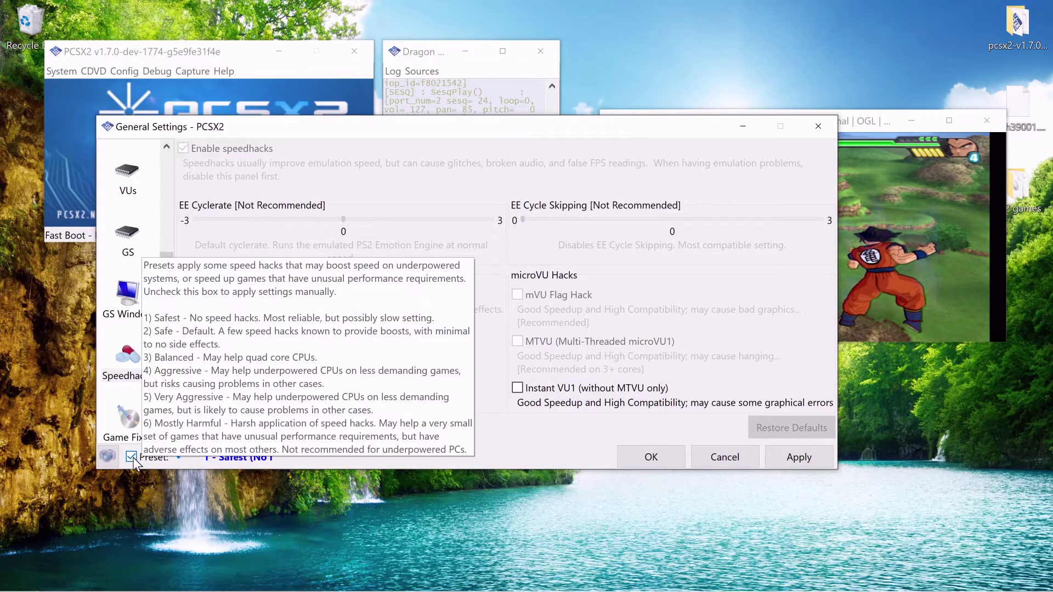
left_click(131, 456)
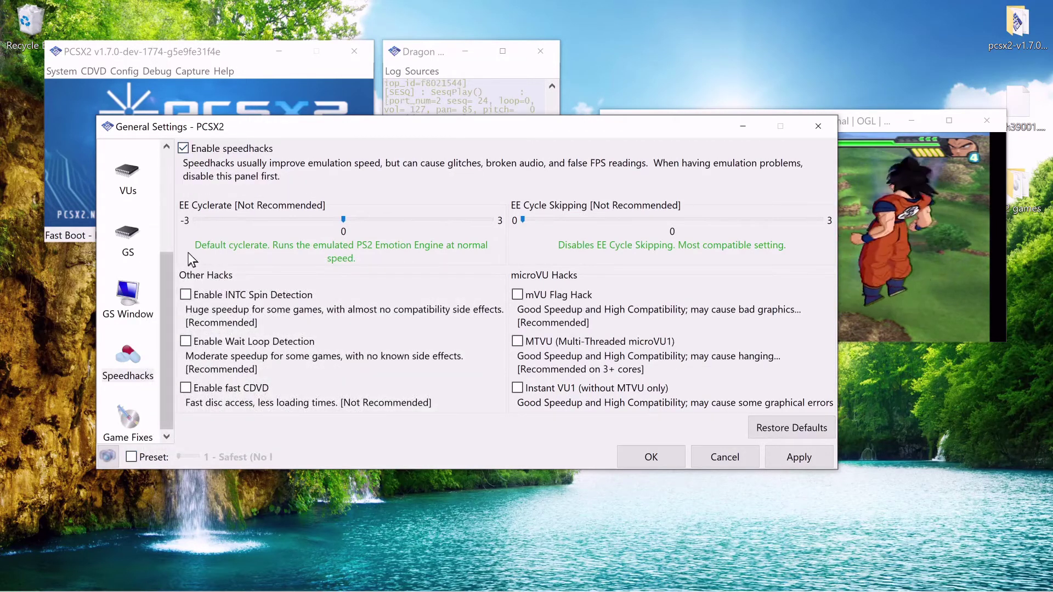
left_click(183, 148)
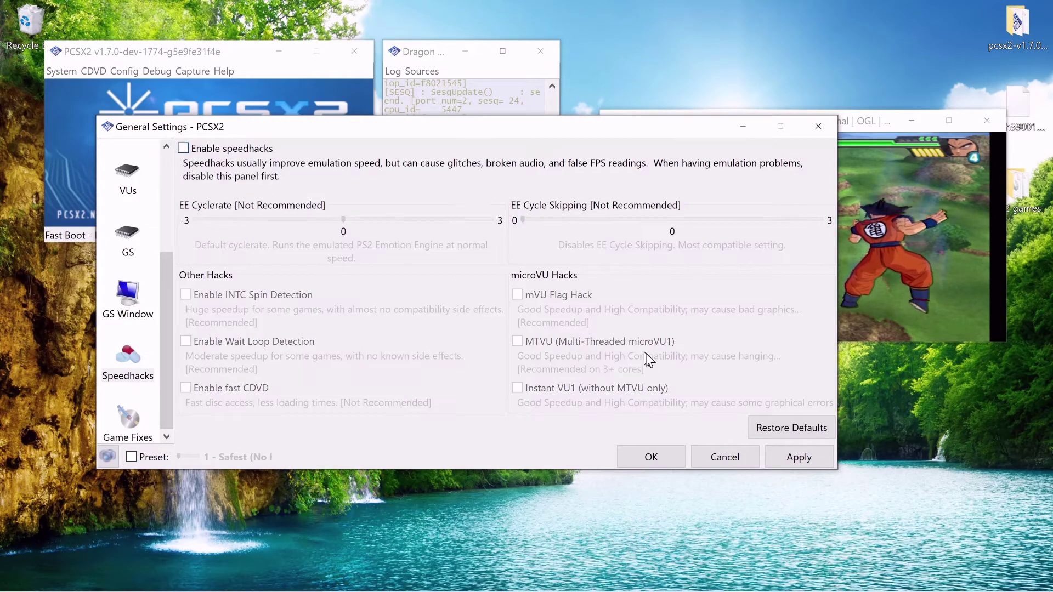
left_click(778, 458)
left_click(679, 456)
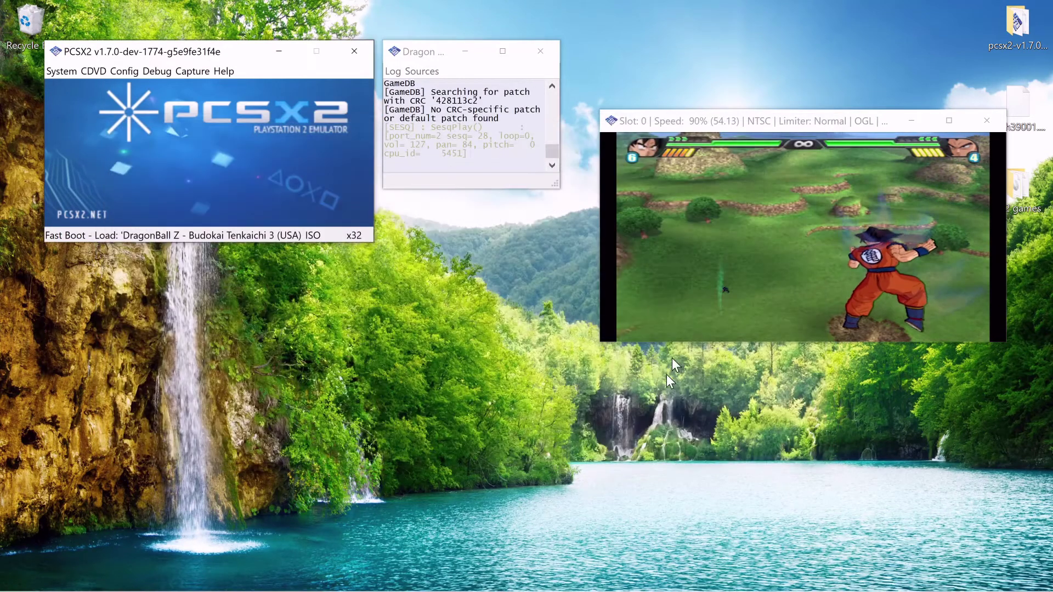